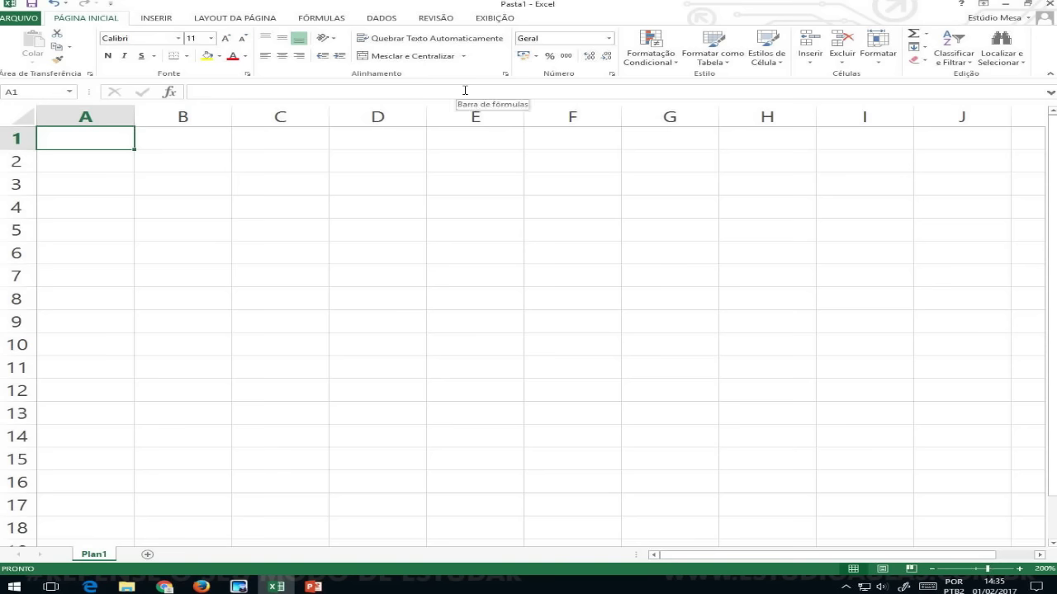
# Step: Enter the column header "Cód" in cell A3
pyautogui.press('Return')
pyautogui.press('Return')
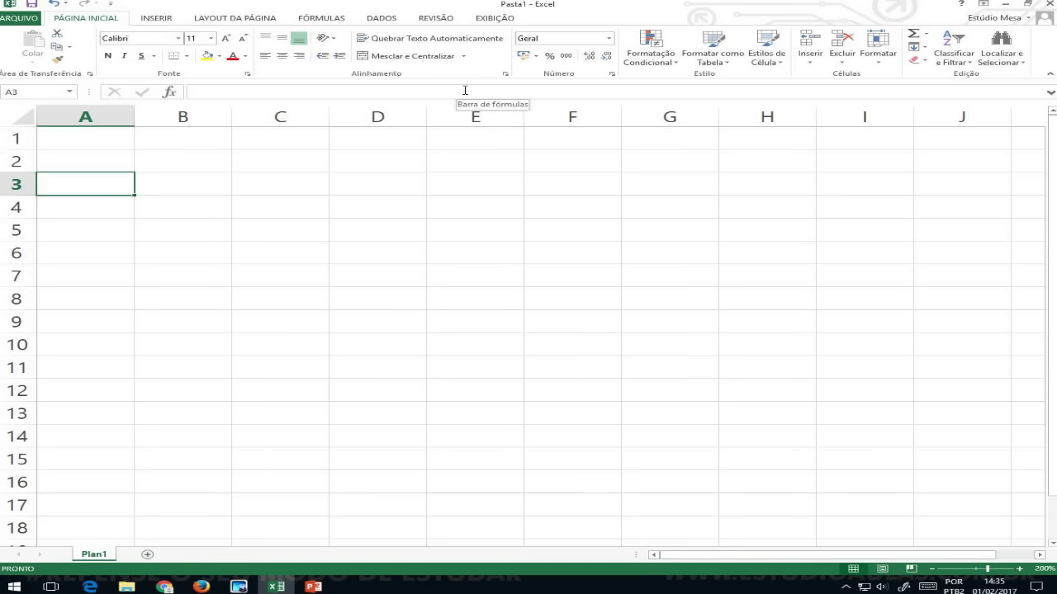
pyautogui.write('Fi')
pyautogui.press('BackSpace')
pyautogui.press('BackSpace')
pyautogui.write('Cp')
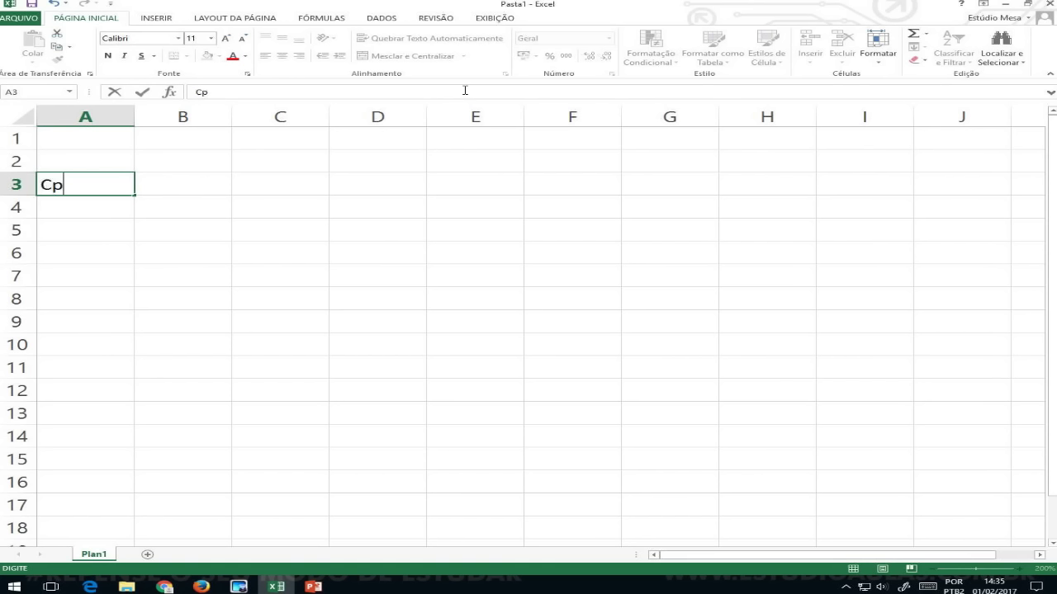
pyautogui.press('BackSpace')
pyautogui.write('ód')
pyautogui.press('Return')
# Step: Fill the cells below the "Cód" header, A4 to A9, with the numbers 1 to 6
pyautogui.write('1')
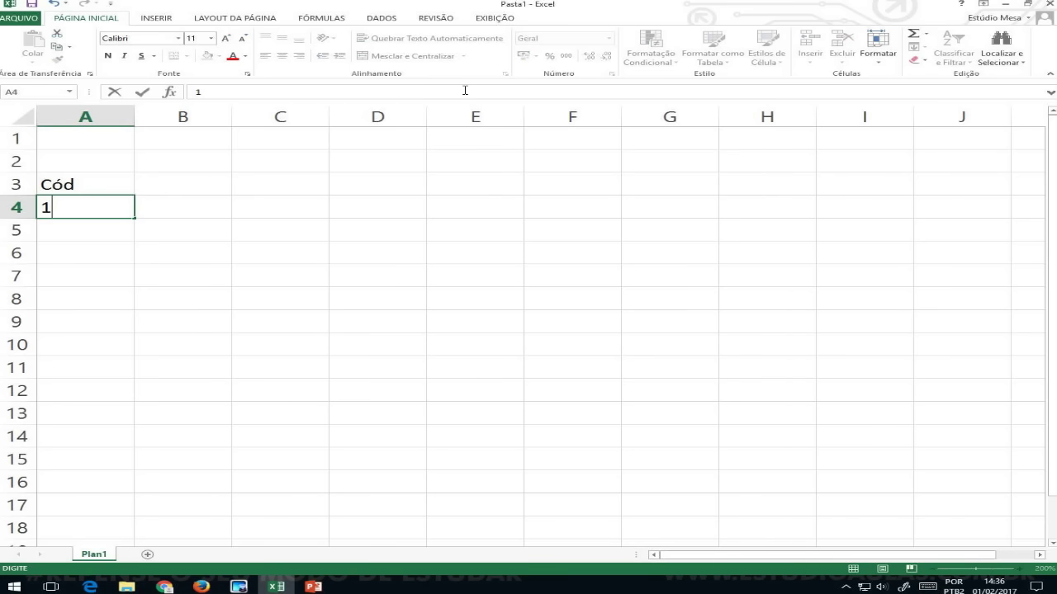
pyautogui.press('Return')
pyautogui.write('2')
pyautogui.press('Return')
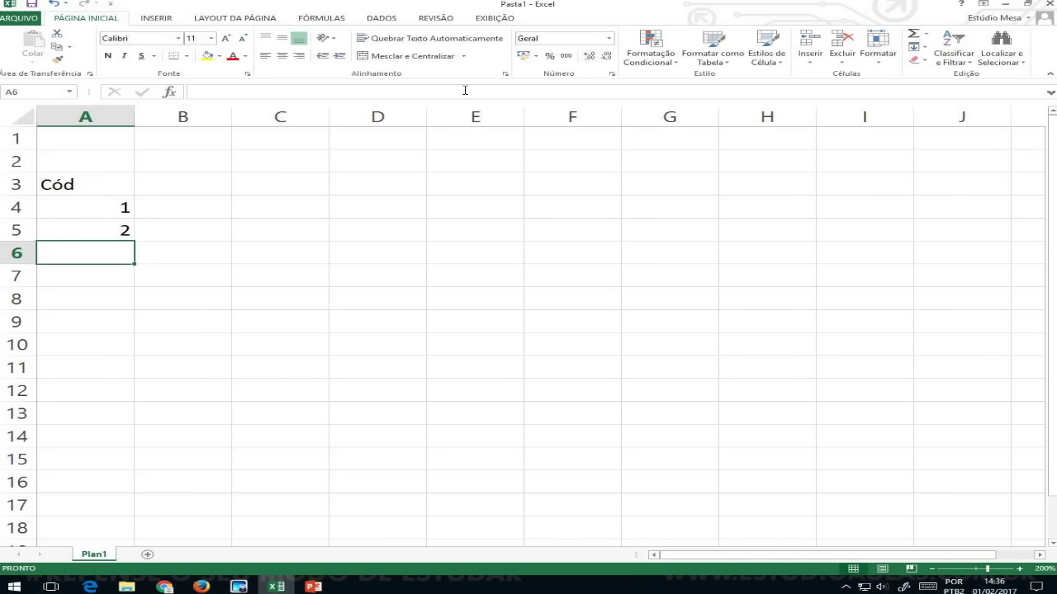
pyautogui.write('3')
pyautogui.press('Return')
pyautogui.write('4')
pyautogui.press('Return')
pyautogui.write('5')
pyautogui.press('Return')
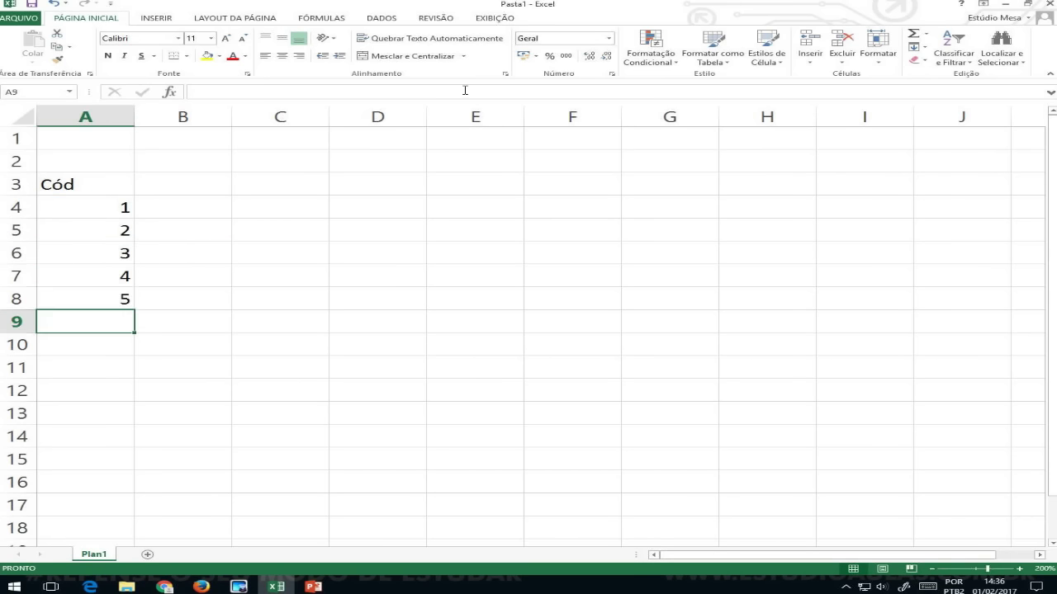
pyautogui.write('6')
pyautogui.press('Up')
# Step: Enter the column header "Filme" in cell B3, beside "Cód"
pyautogui.press('Up')
pyautogui.press('Up')
pyautogui.press('Up')
pyautogui.press('Up')
pyautogui.press('Up')
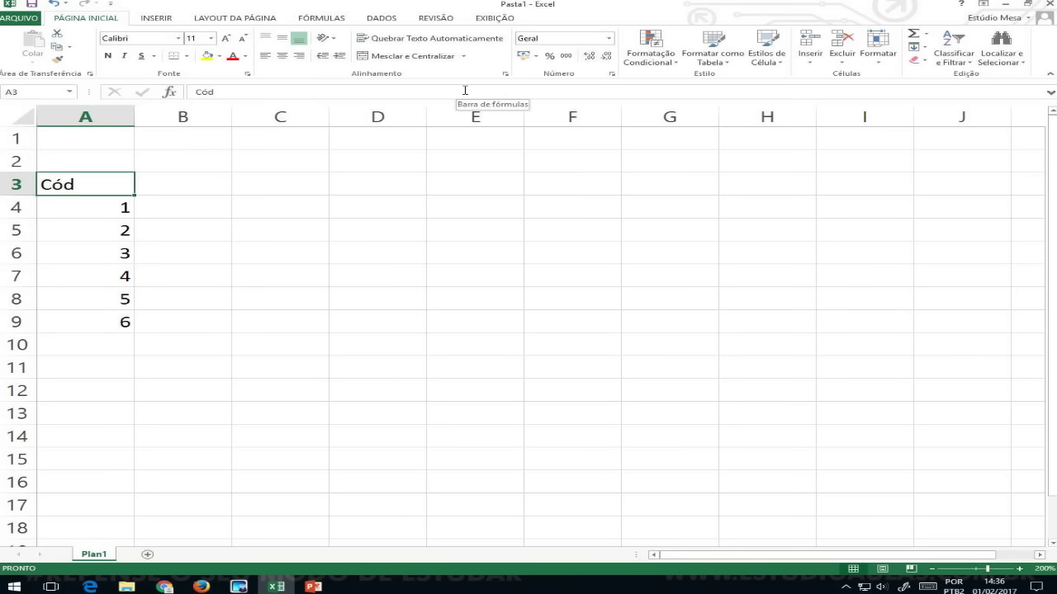
pyautogui.press('Right')
pyautogui.write('Filme')
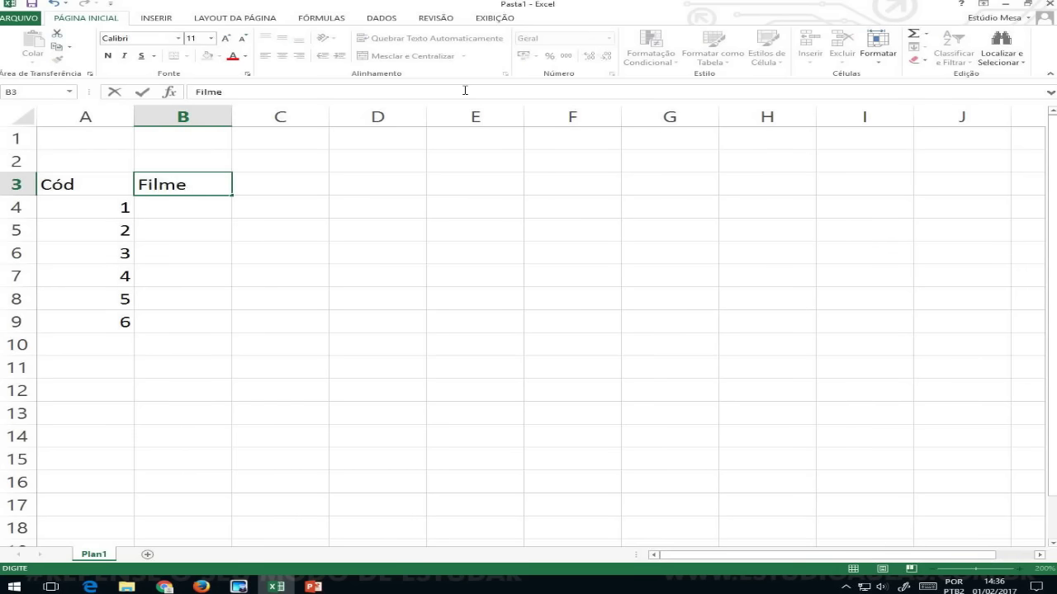
pyautogui.press('Return')
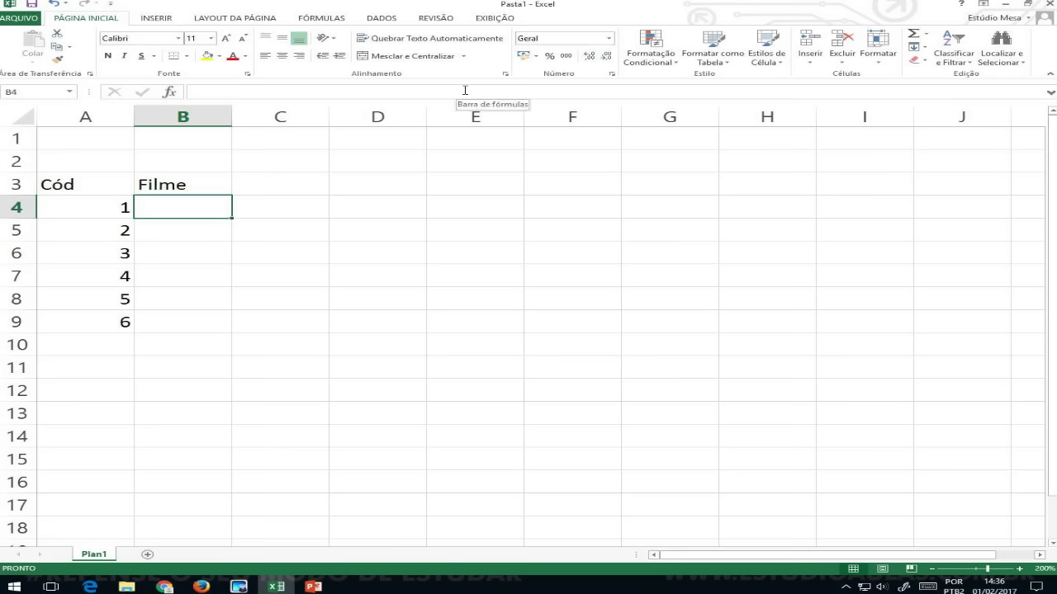
# Step: Enter the film titles "Godzilla" in B4 and "Ghost" in B5
pyautogui.write('Godzill')
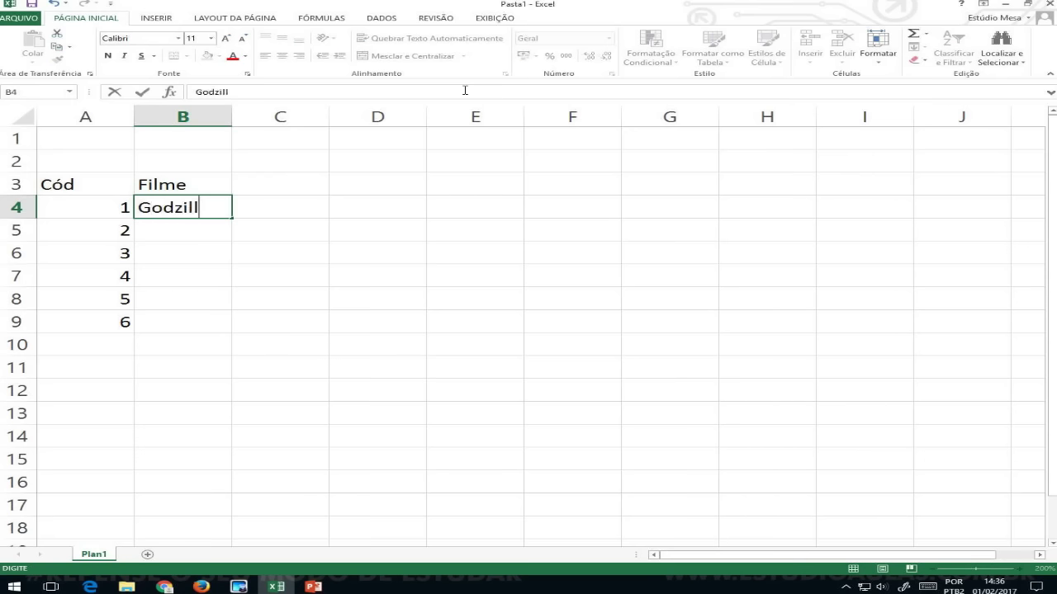
pyautogui.write('a')
pyautogui.press('Return')
pyautogui.write('G')
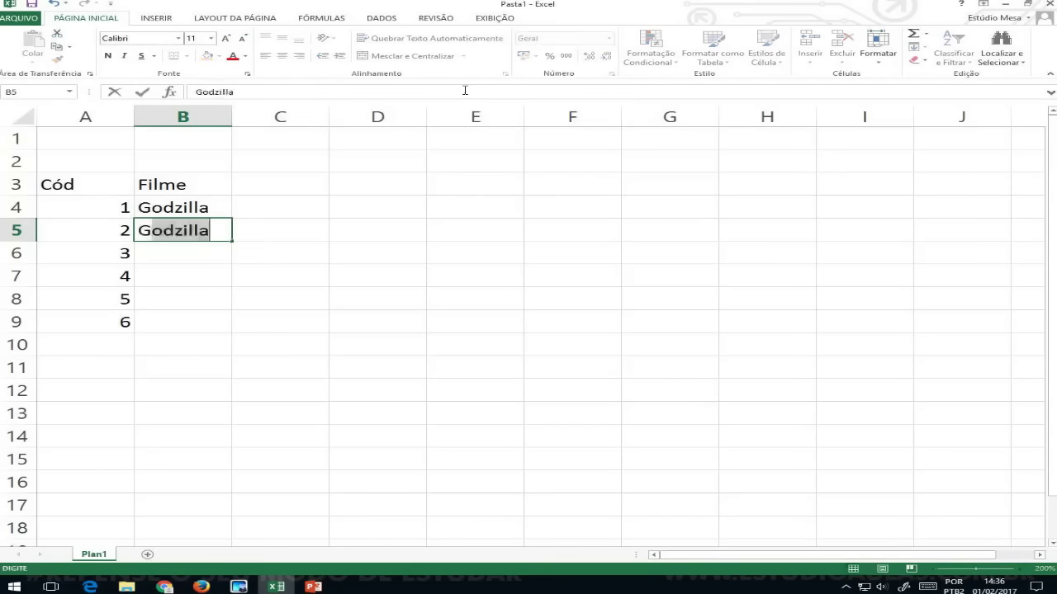
pyautogui.write('host')
pyautogui.press('Return')
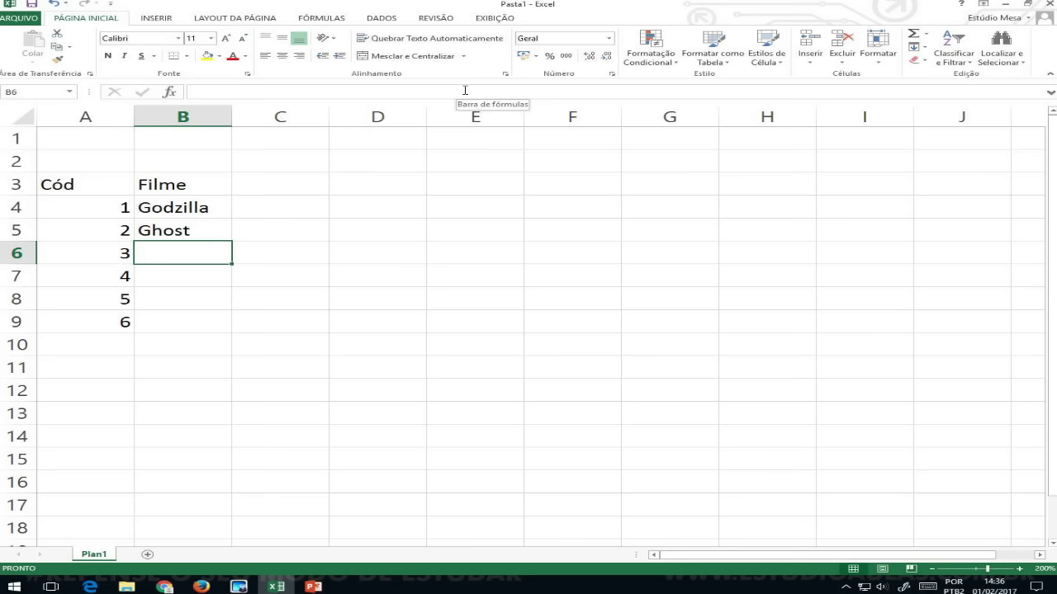
# Step: Enter the film titles "Titanic" in B6 and "Homem Aranha" in B7
pyautogui.write('Titanica')
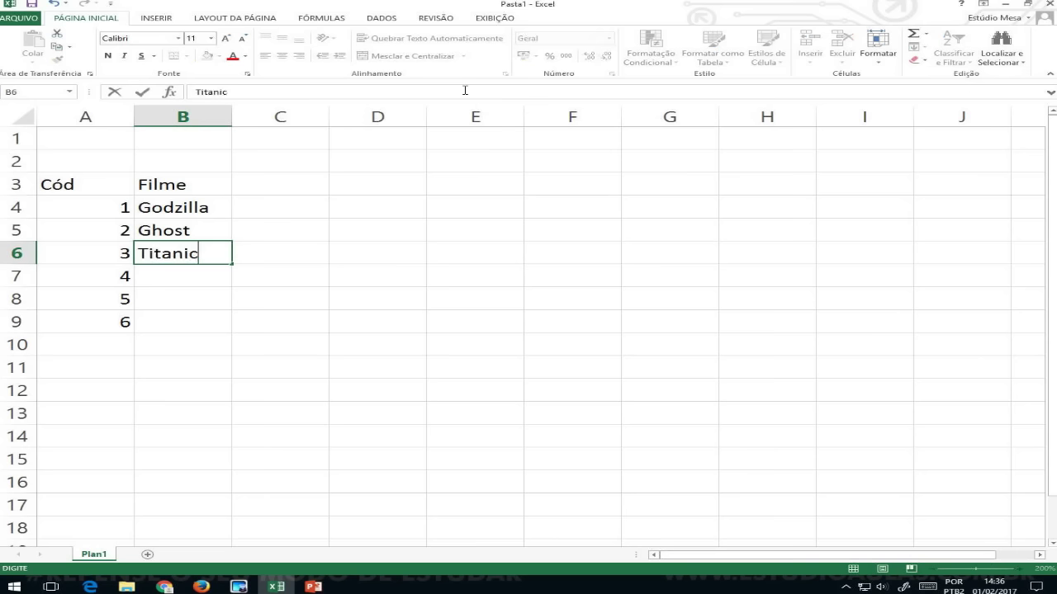
pyautogui.press('Return')
pyautogui.press('Up')
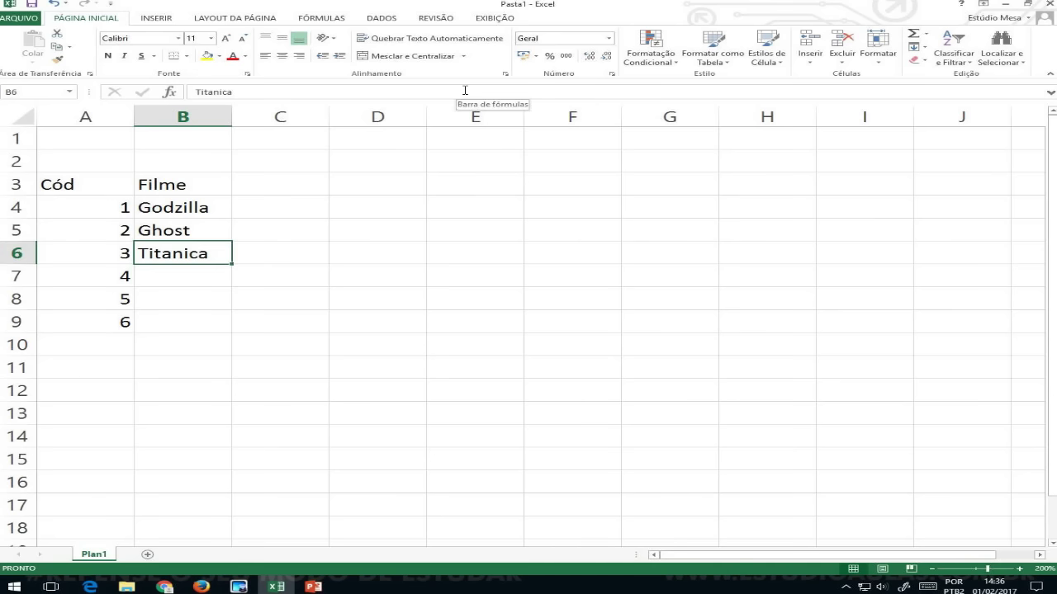
pyautogui.press('F2')
pyautogui.press('BackSpace')
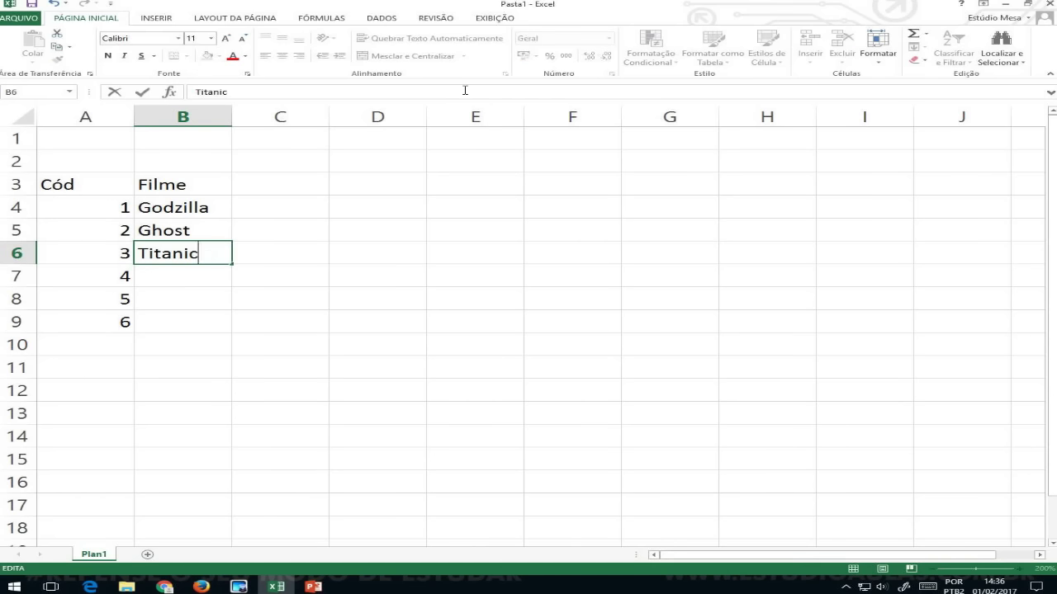
pyautogui.press('Return')
pyautogui.write('Ho')
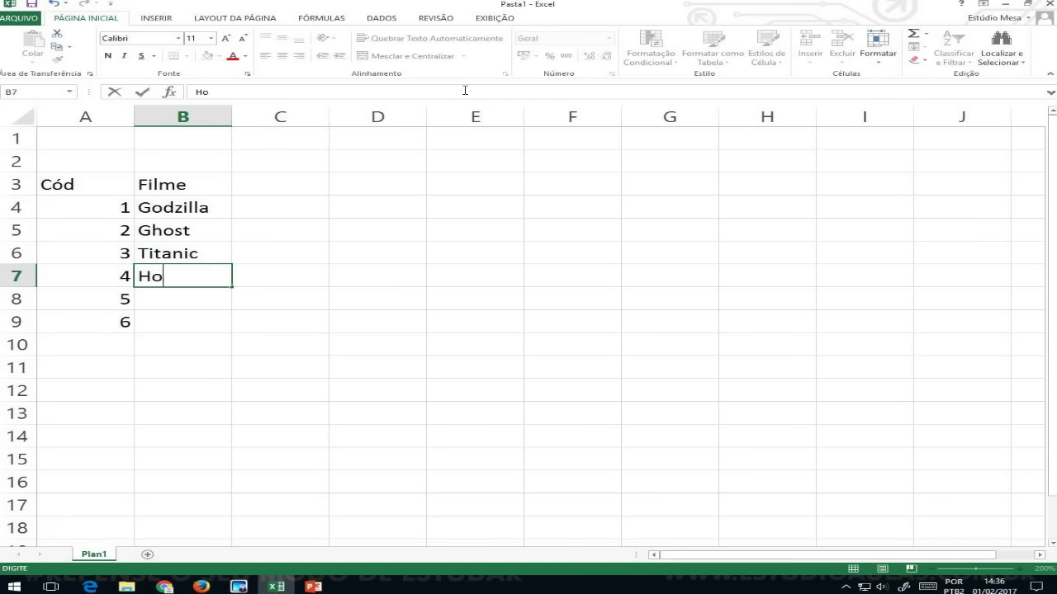
pyautogui.write('mem Aranha')
pyautogui.press('Return')
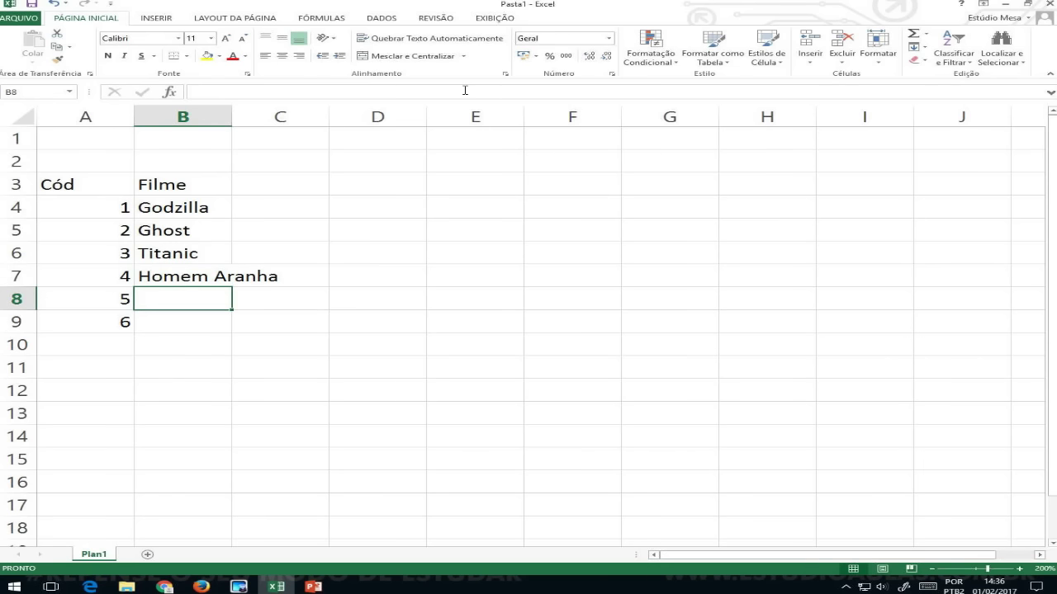
# Step: Widen column B so that it fits its longest film title
pyautogui.moveTo(230, 117); pyautogui.dragTo(237, 117)
pyautogui.click(230, 115)
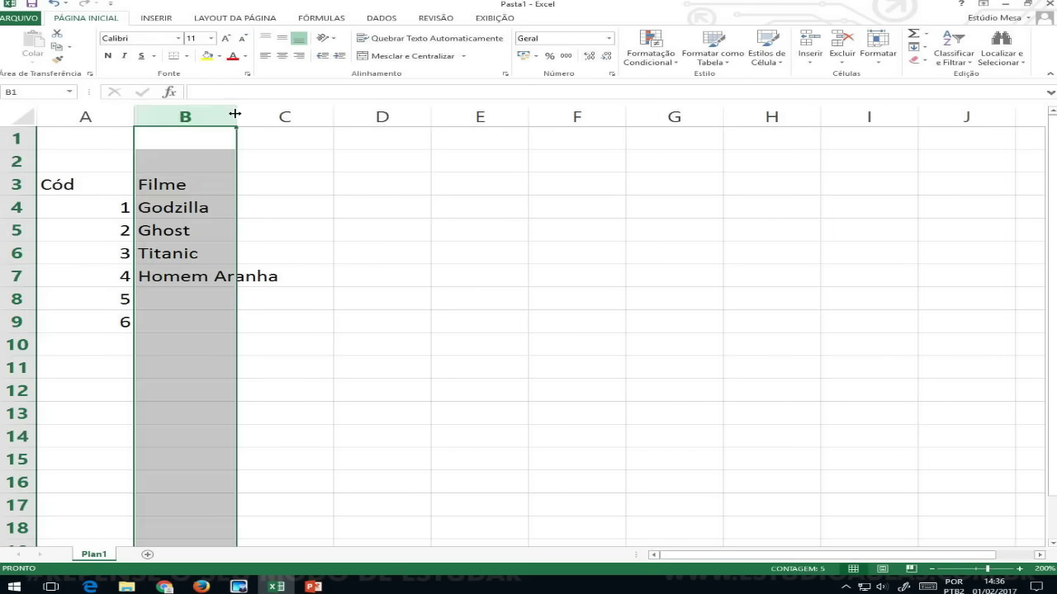
pyautogui.doubleClick(233, 114)
# Step: Enter the film titles "X Man" in B8 and "Wolverine" in B9
pyautogui.click(189, 303)
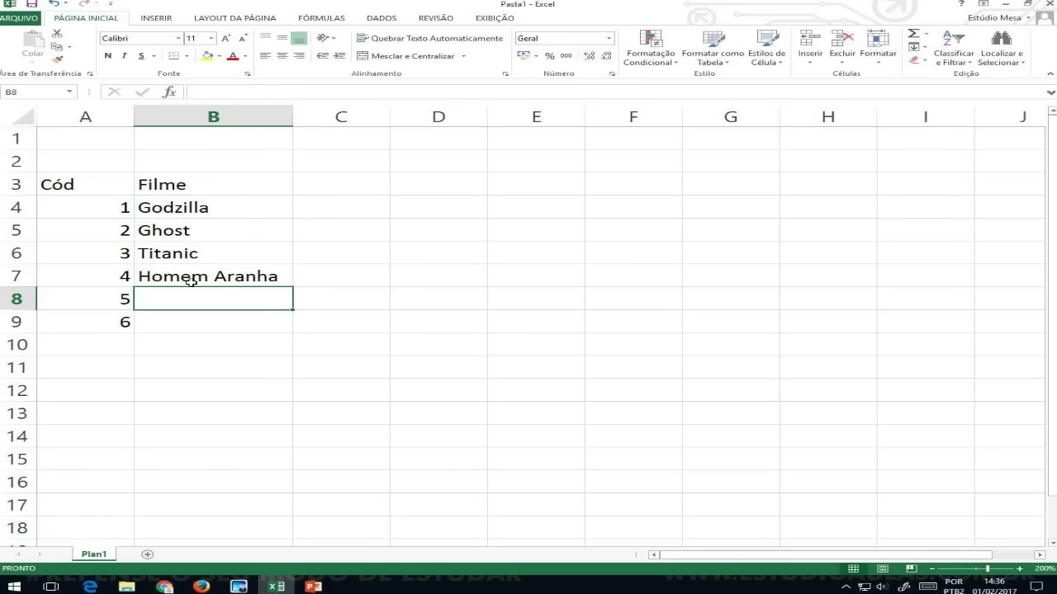
pyautogui.write('X Man')
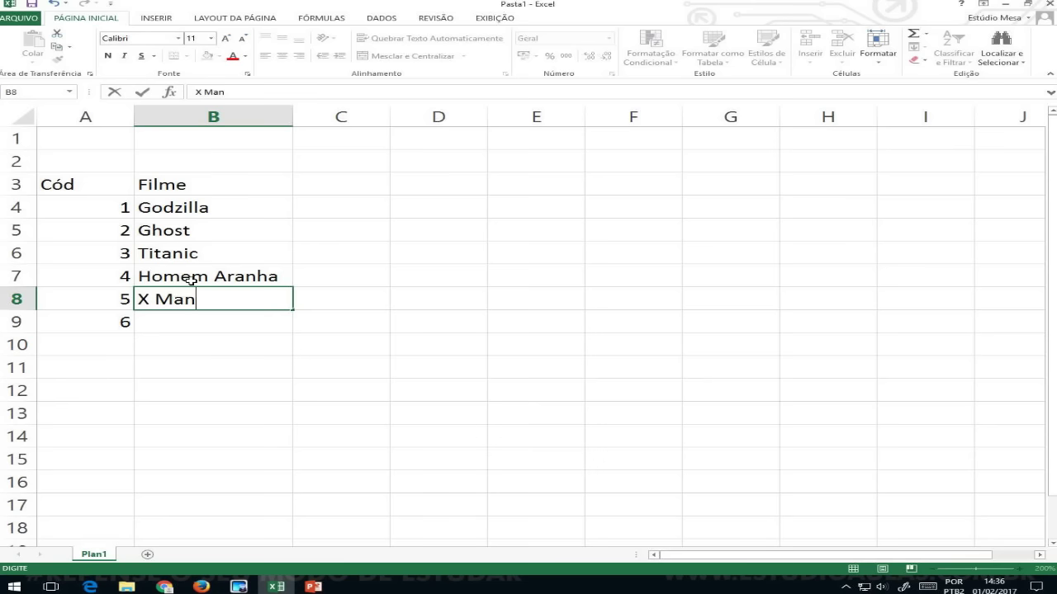
pyautogui.press('Return')
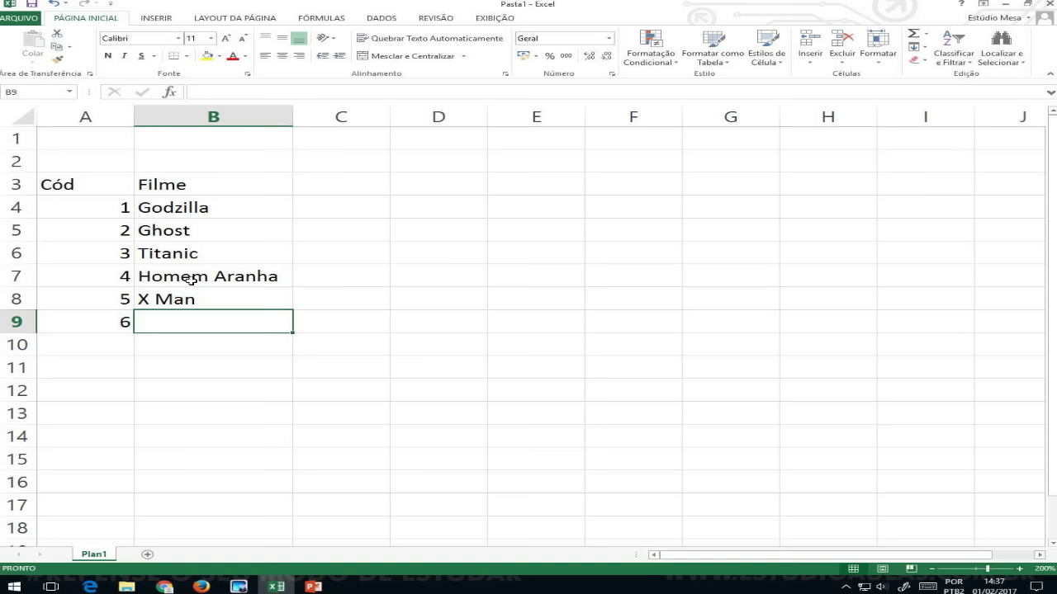
pyautogui.write('Wo')
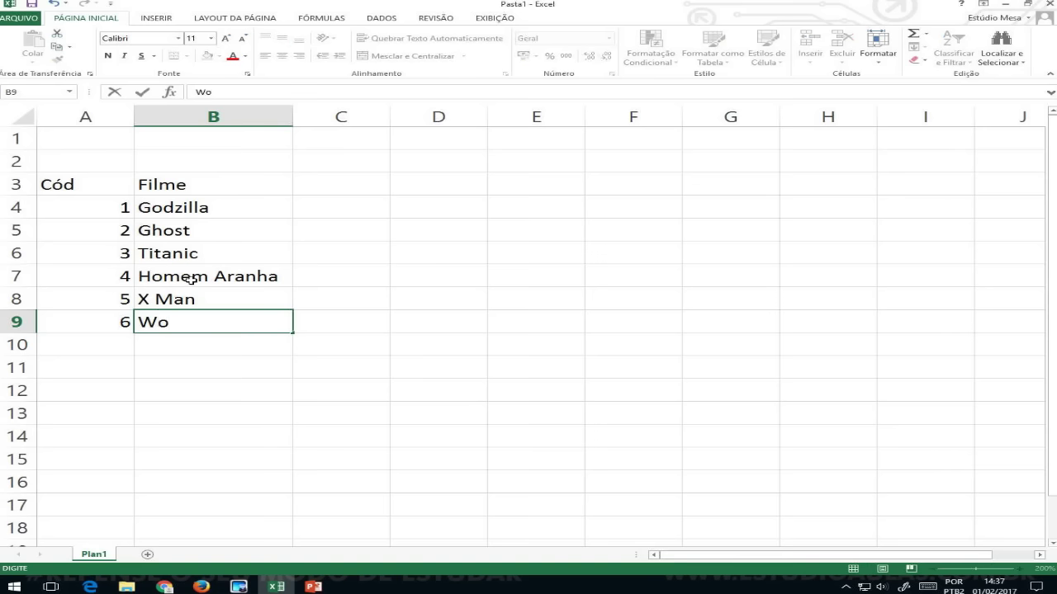
pyautogui.write('lverine')
pyautogui.press('Return')
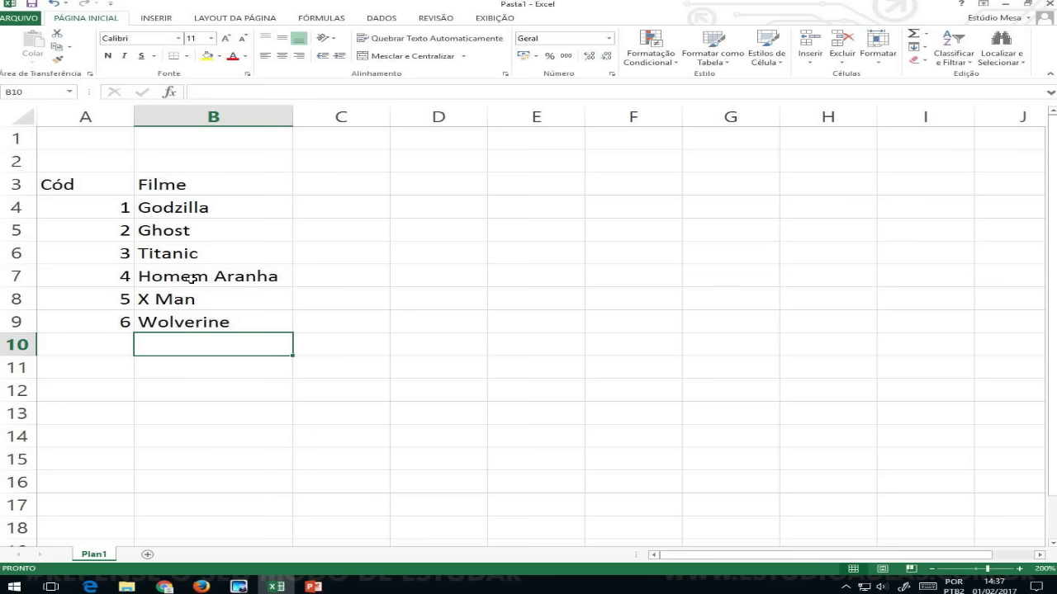
# Step: Enter the column header "Gênero" in cell C3
pyautogui.click(349, 185)
pyautogui.write('G')
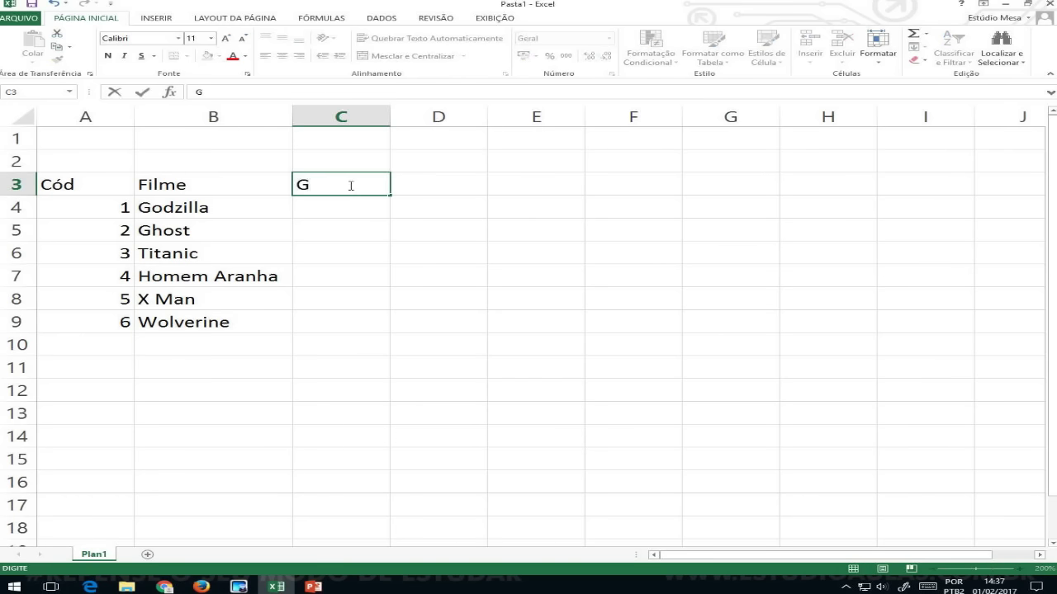
pyautogui.write('ênero')
pyautogui.press('Return')
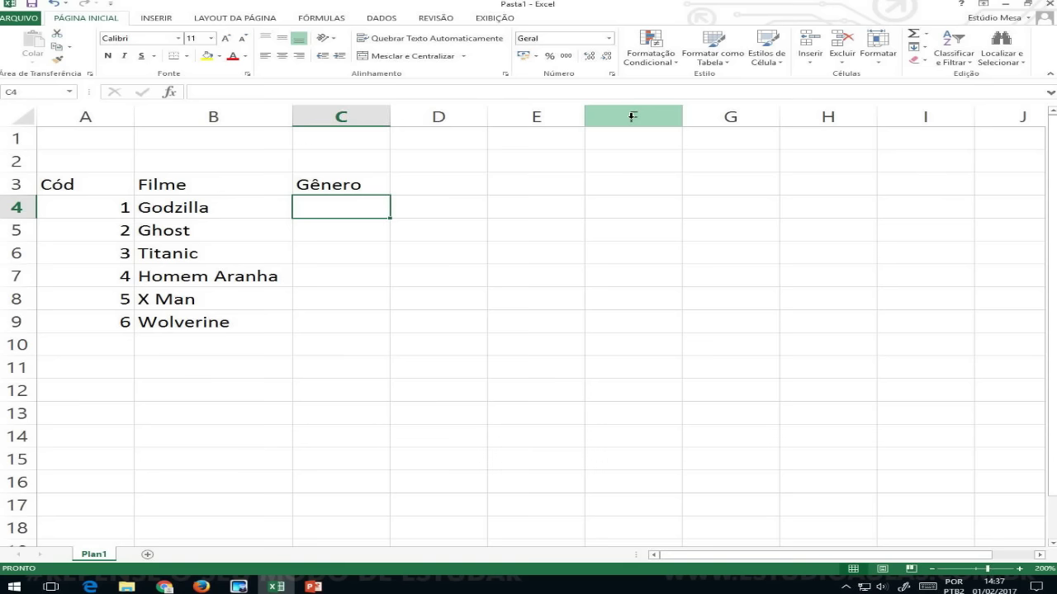
# Step: Enter the genre "Suspense" for Godzilla in C4 and "Romance" for Ghost and Titanic in C5 and C6
pyautogui.write('Sups')
pyautogui.press('BackSpace')
pyautogui.press('BackSpace')
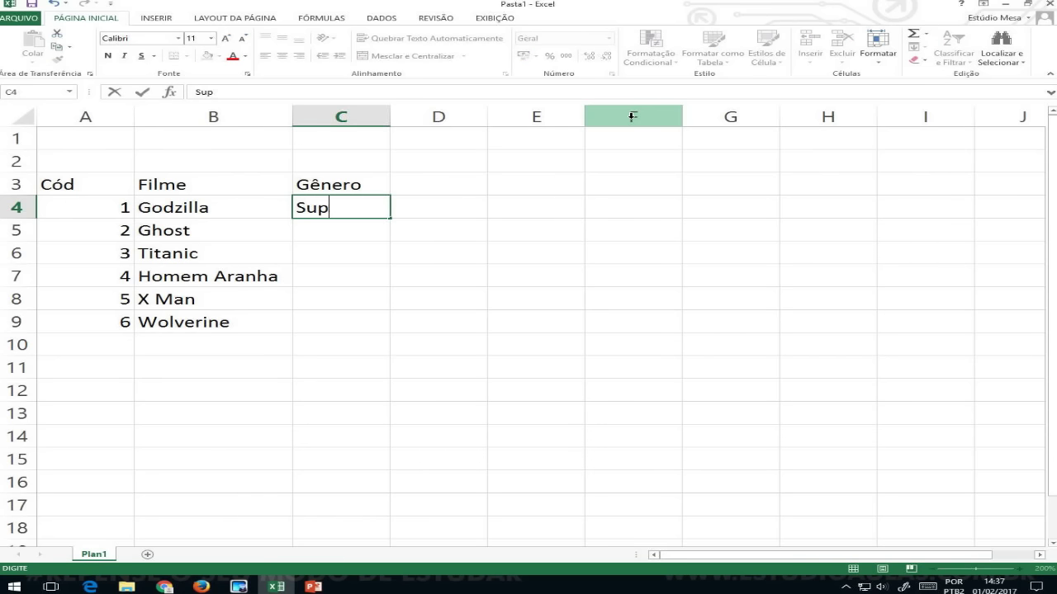
pyautogui.write('spense')
pyautogui.press('Return')
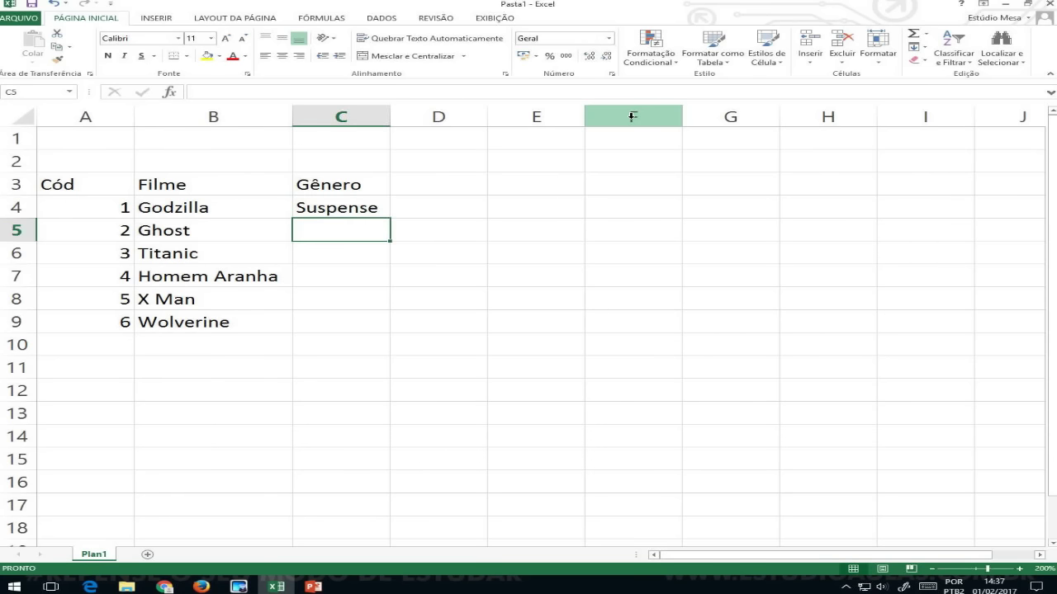
pyautogui.write('Romance')
pyautogui.press('Return')
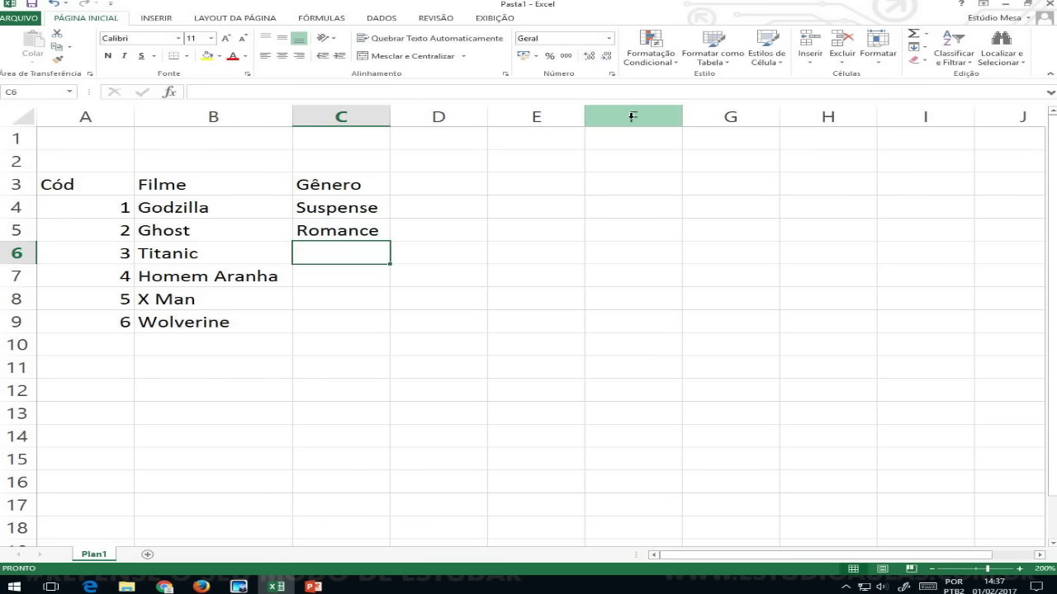
pyautogui.write('Romance')
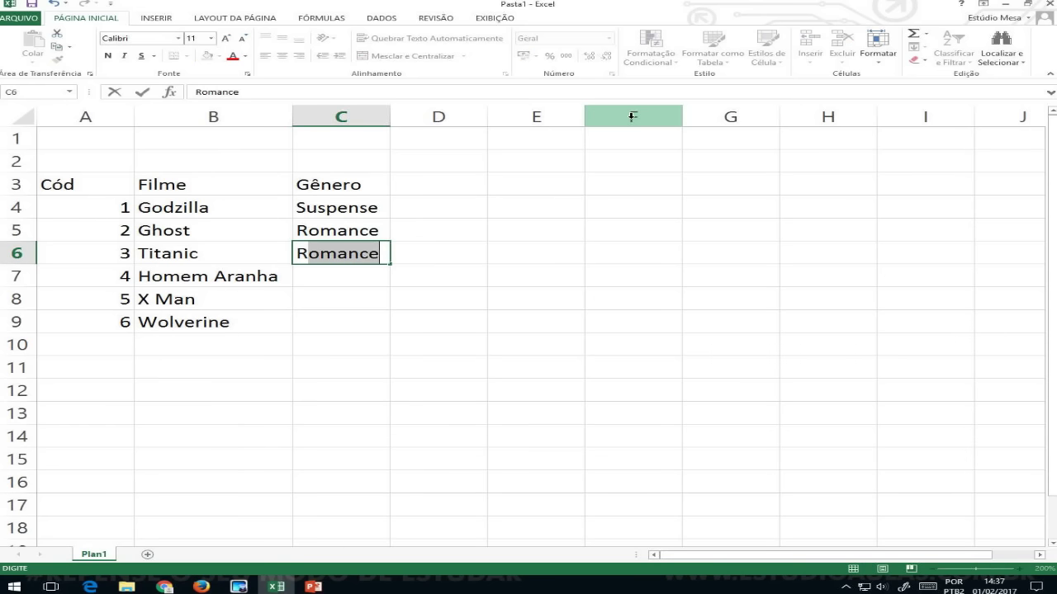
pyautogui.press('Return')
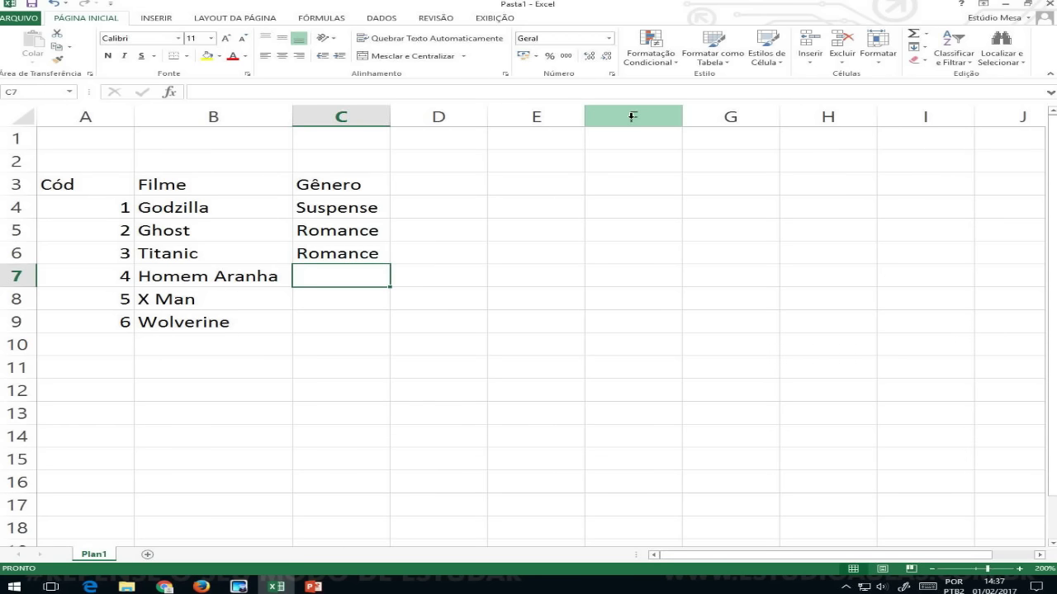
# Step: Enter the genre "Ação" in cells C7 to C9 for Homem Aranha, X Man and Wolverine
pyautogui.write('Aç~~ao')
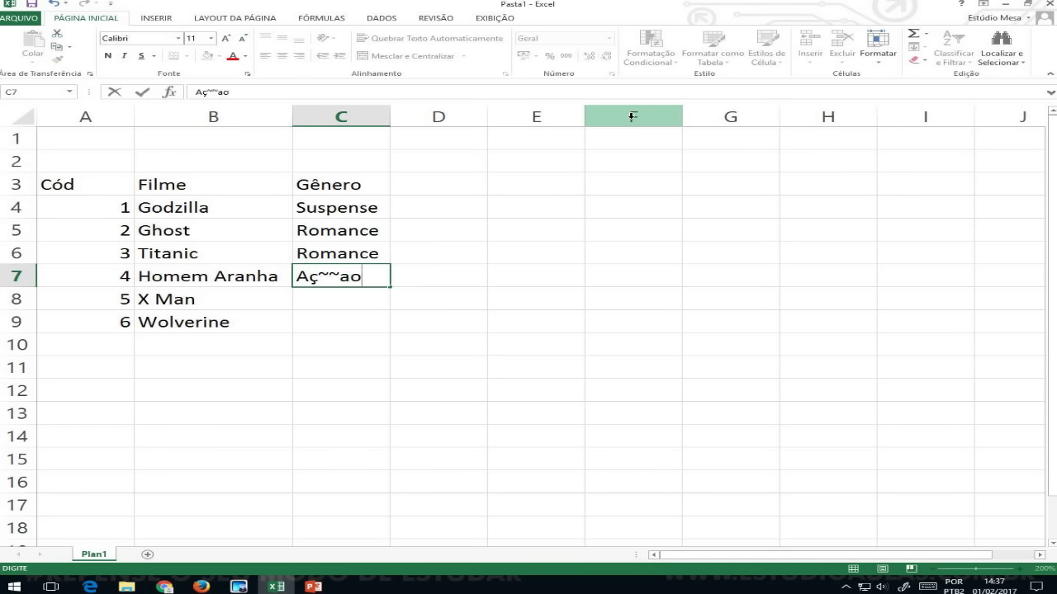
pyautogui.press('BackSpace')
pyautogui.press('BackSpace')
pyautogui.press('BackSpace')
pyautogui.press('BackSpace')
pyautogui.write('ão')
pyautogui.hotkey('ctrl', 'Return')
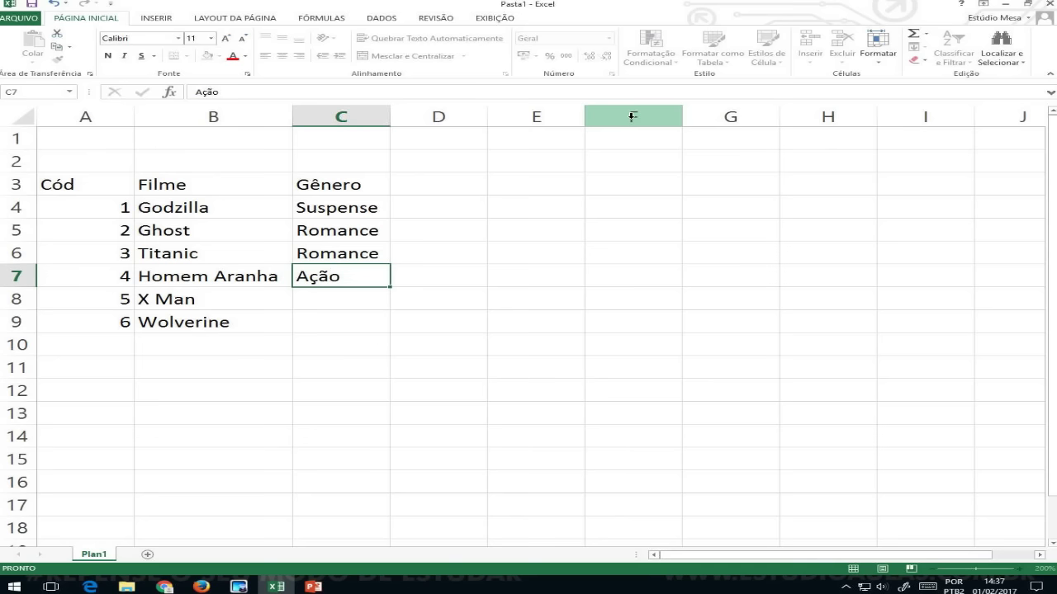
pyautogui.press('Return')
pyautogui.write('Ação')
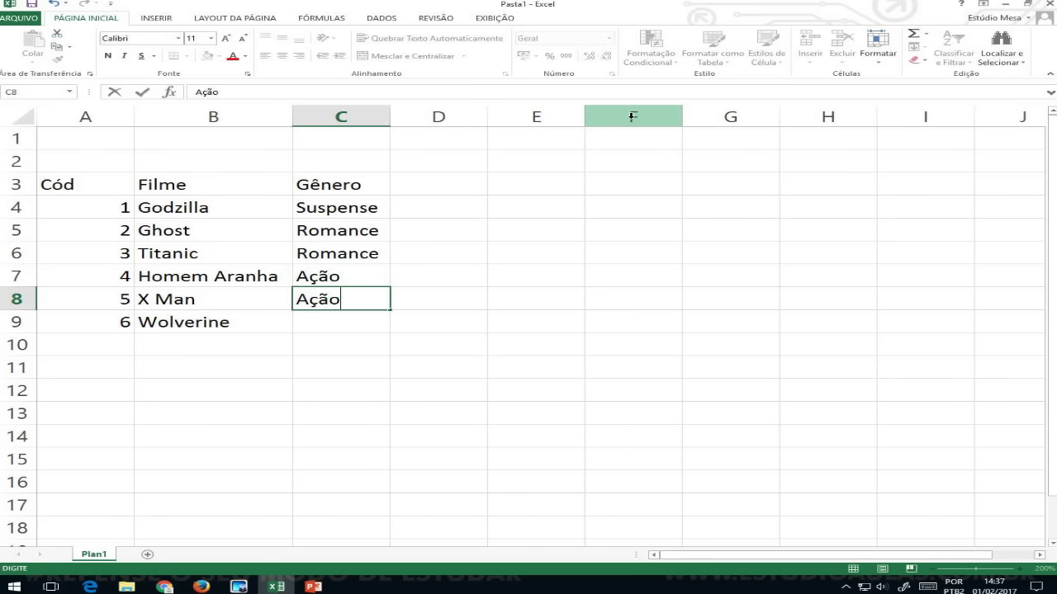
pyautogui.press('Return')
pyautogui.write('Ação')
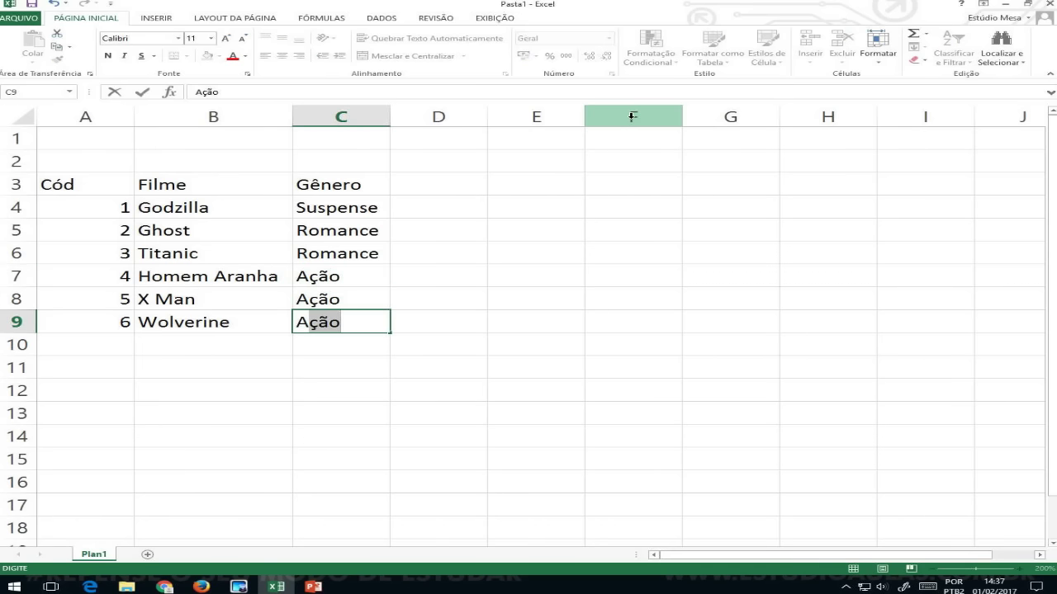
pyautogui.press('Return')
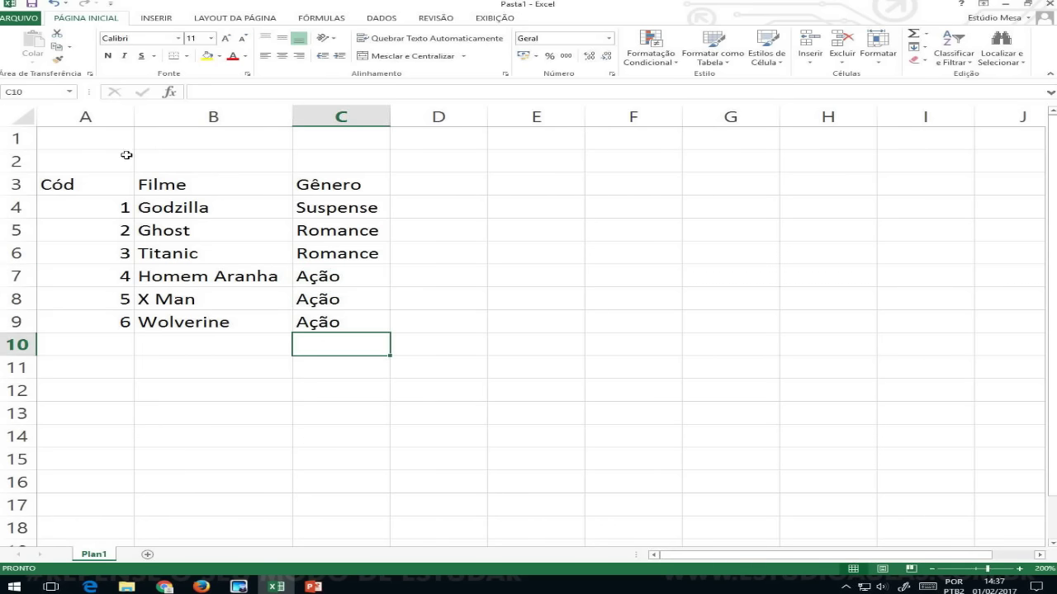
# Step: Enter the label "Código do Filme" in cell B1
pyautogui.click(159, 132)
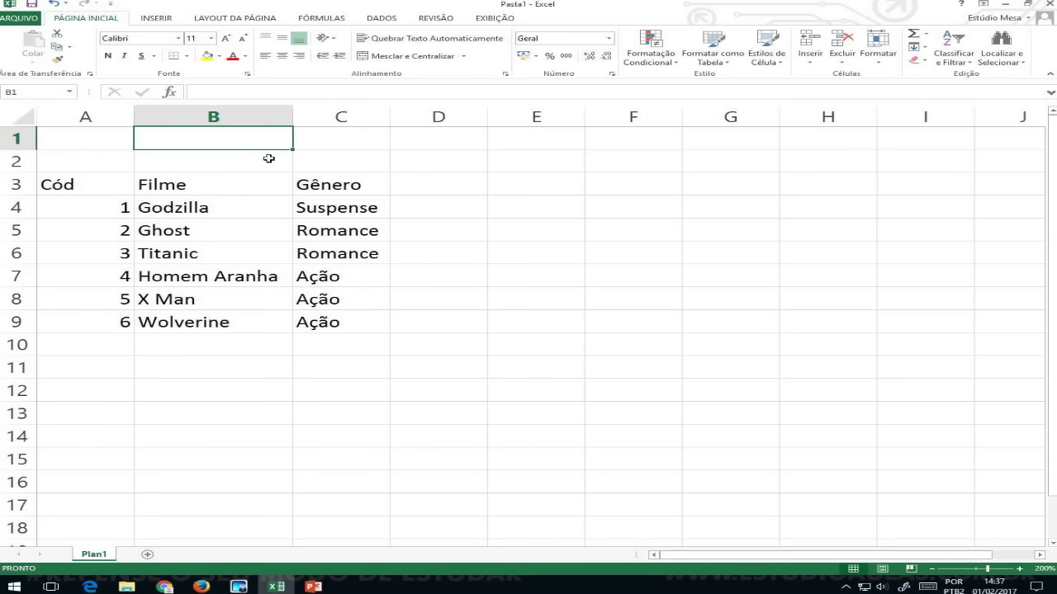
pyautogui.write('Cógio do')
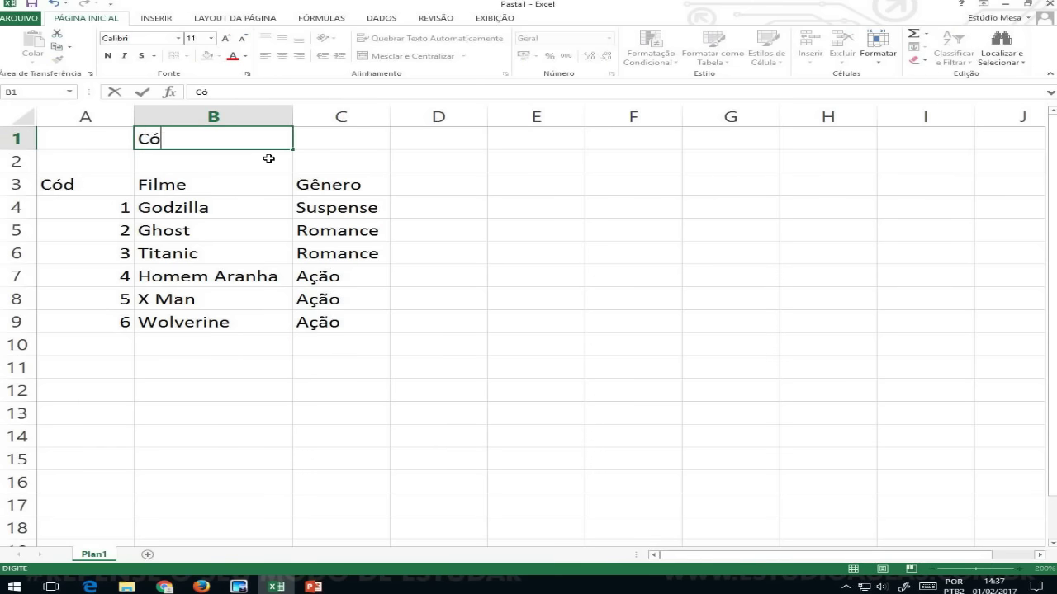
pyautogui.press('BackSpace')
pyautogui.press('BackSpace')
pyautogui.press('BackSpace')
pyautogui.press('BackSpace')
pyautogui.press('BackSpace')
pyautogui.press('BackSpace')
pyautogui.press('BackSpace')
pyautogui.write('digo do Filme')
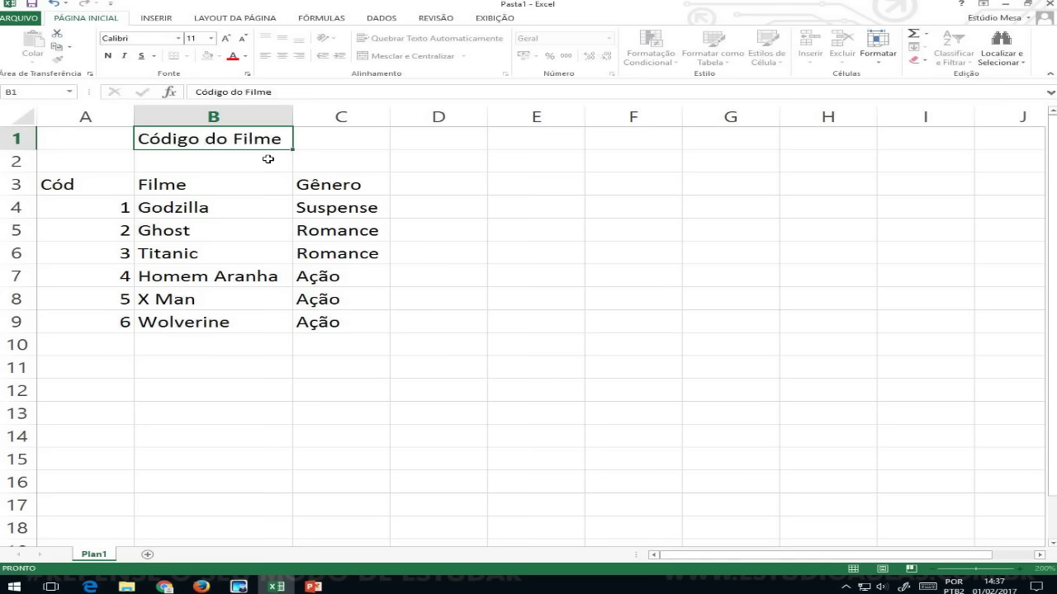
# Step: Enter the label "Filme" in cell D1, leaving C1 empty for the film code
pyautogui.press('Tab')
pyautogui.press('Tab')
pyautogui.write('Filme')
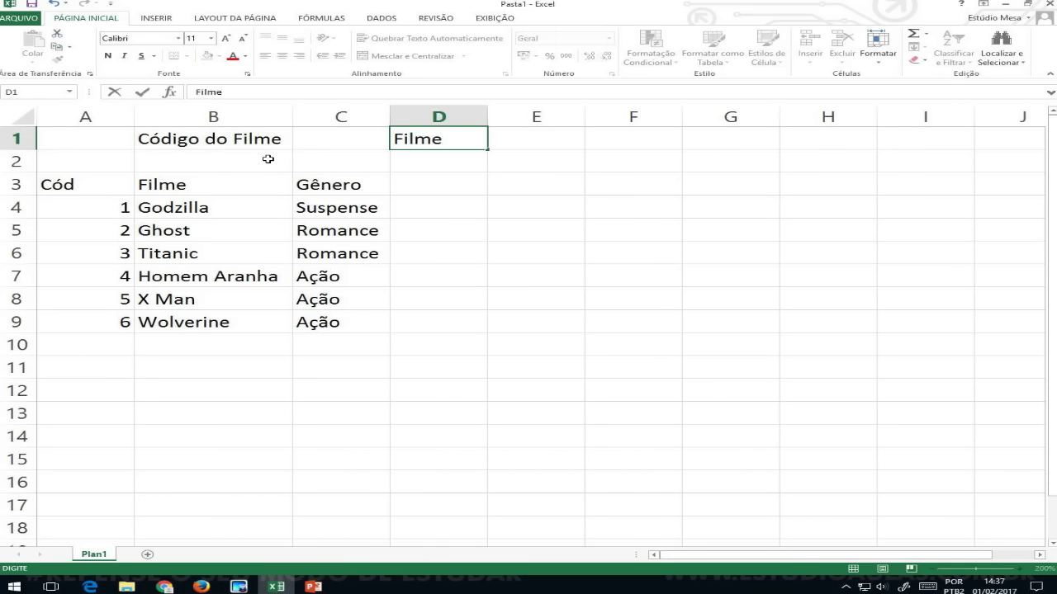
pyautogui.press('Tab')
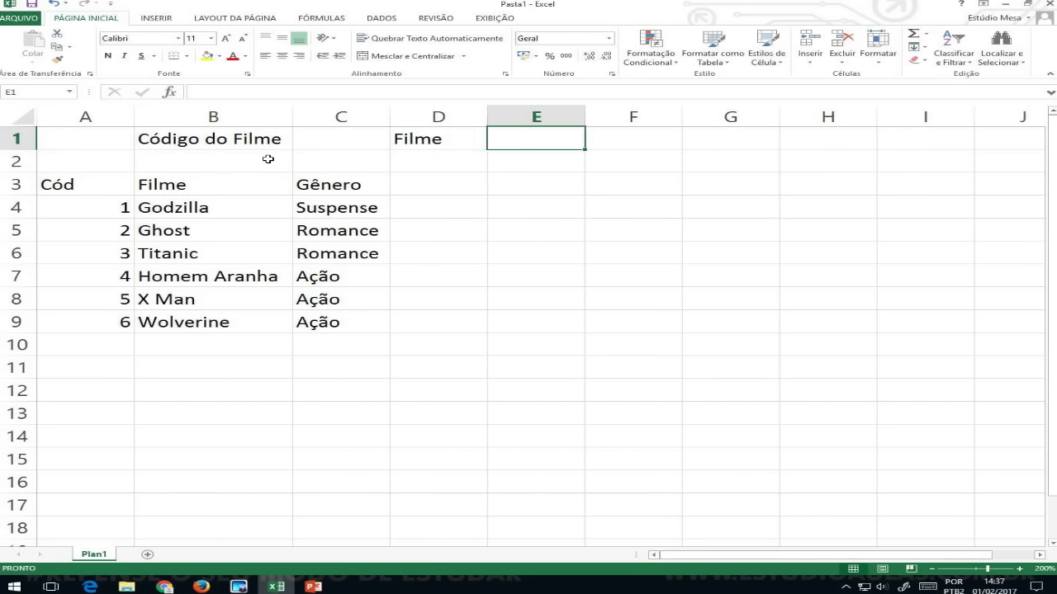
pyautogui.click(333, 137)
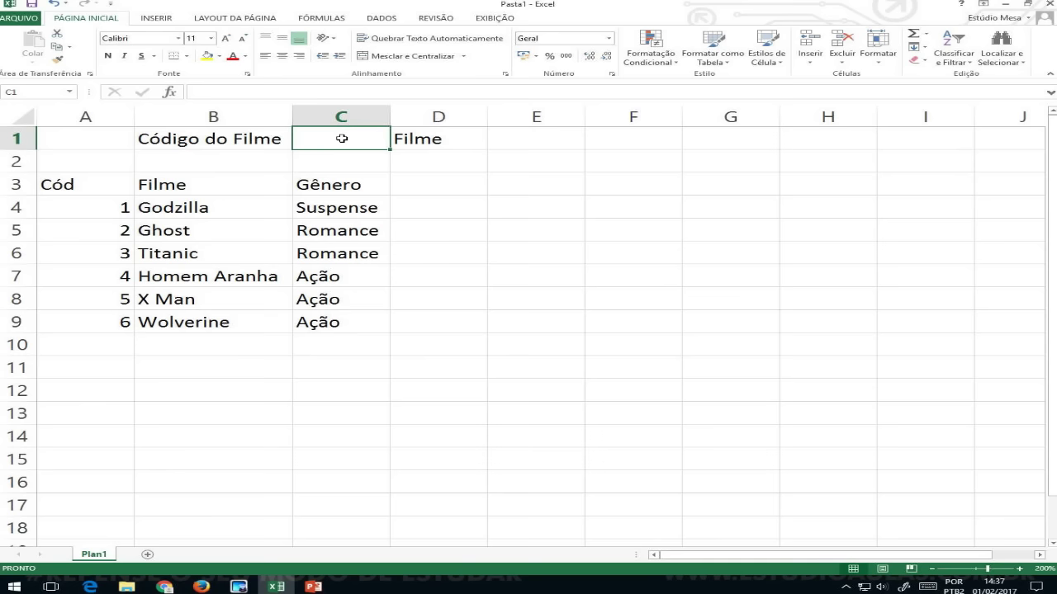
# Step: Start a PROCV formula in cell E1 with C1 as the lookup value
pyautogui.click(512, 144)
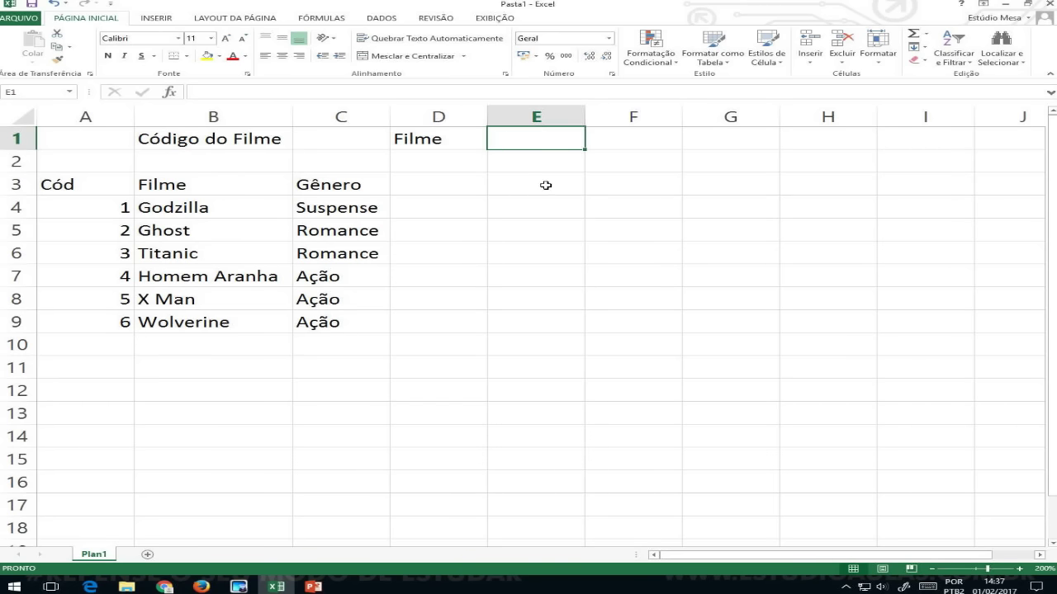
pyautogui.write('=procv')
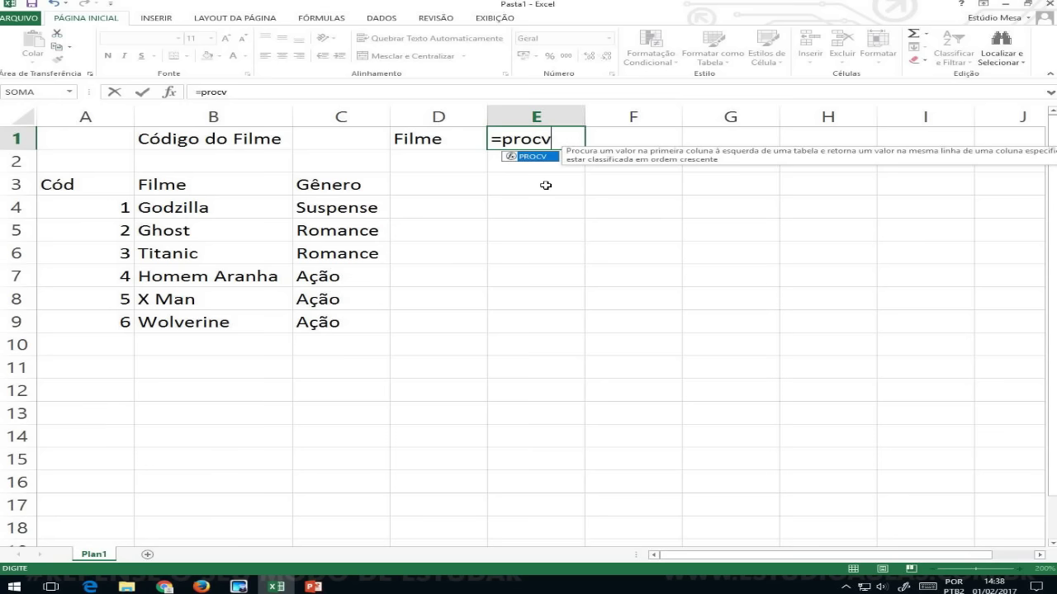
pyautogui.write('(')
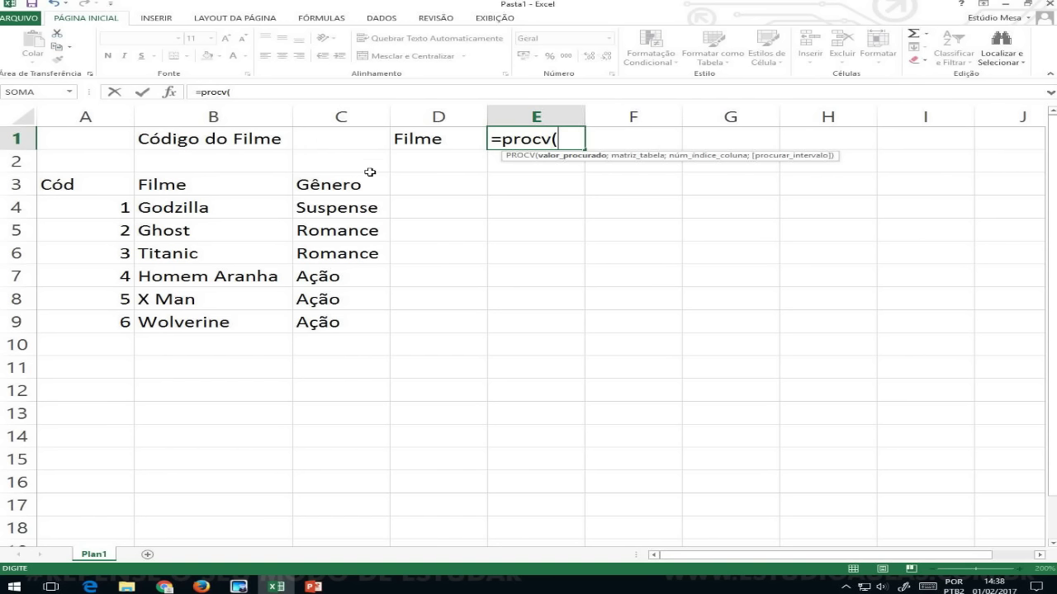
pyautogui.click(343, 143)
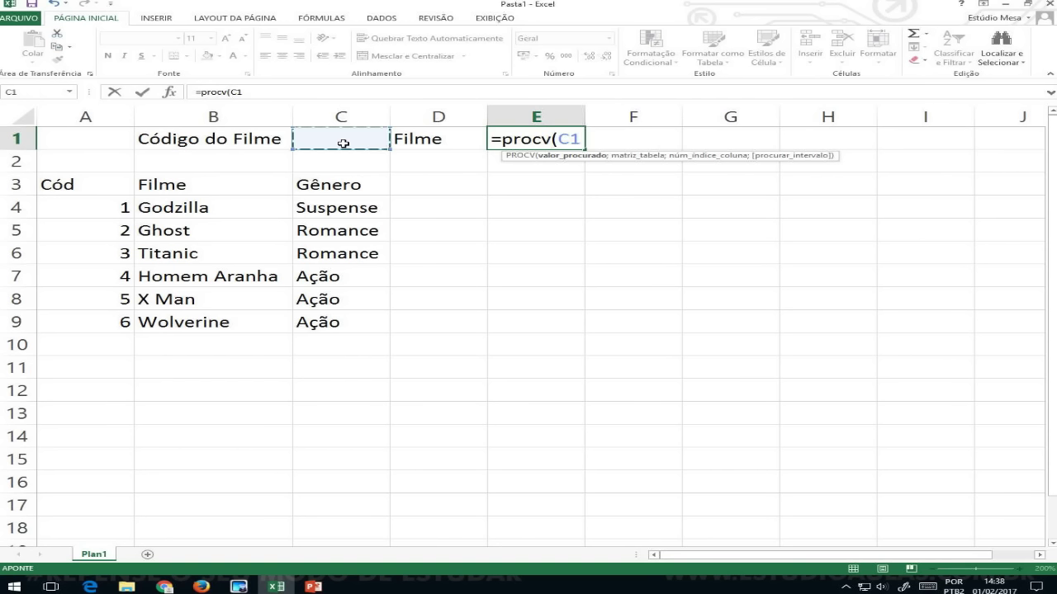
pyautogui.write(';')
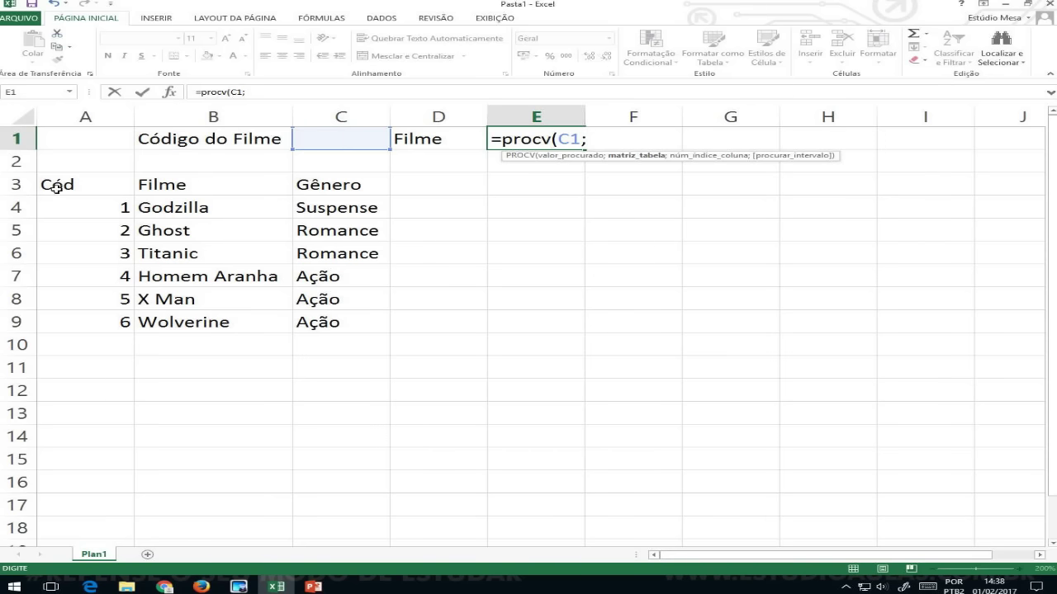
pyautogui.hotkey('alt', 'Tab')
pyautogui.hotkey('alt', 'Tab')
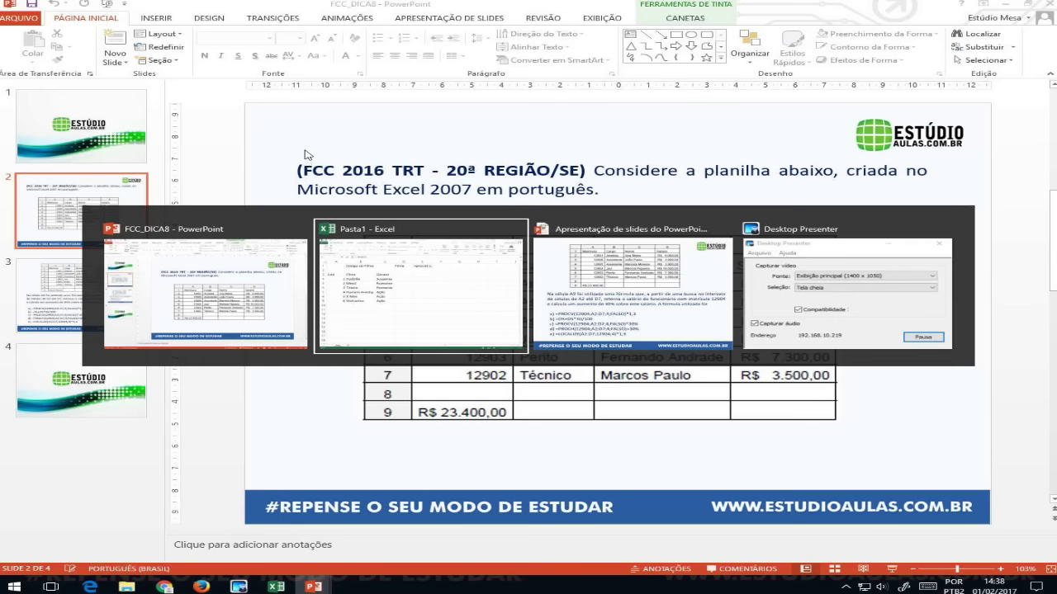
pyautogui.hotkey('alt', 'Tab')
pyautogui.hotkey('alt', 'Tab')
pyautogui.hotkey('alt', 'Tab')
pyautogui.hotkey('alt', 'Tab')
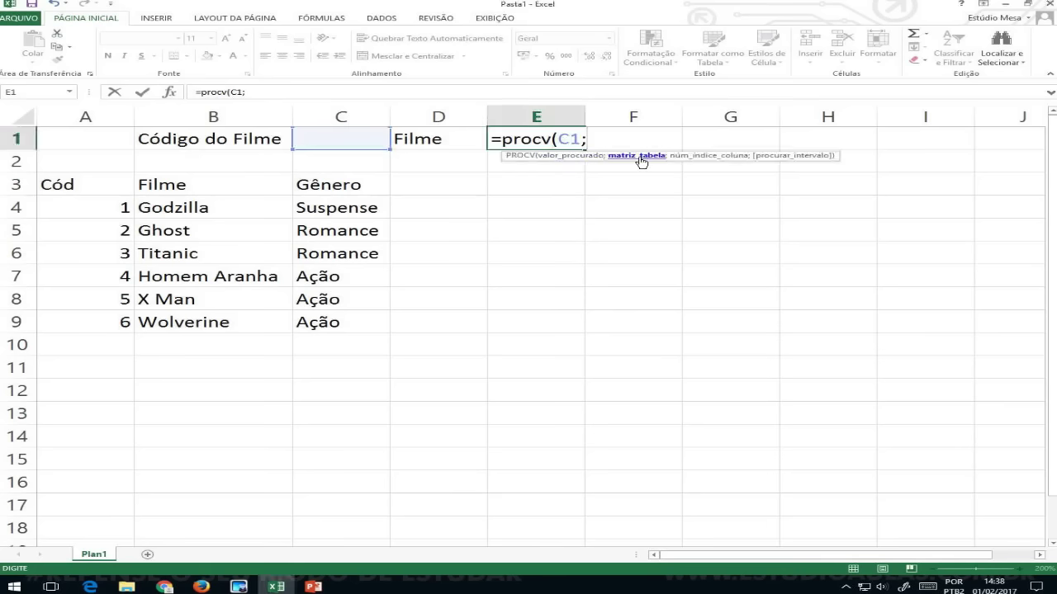
# Step: Complete the PROCV formula in E1 with table range A3:C9 and column index 2, without a match-type argument
pyautogui.moveTo(51, 185); pyautogui.dragTo(315, 320)
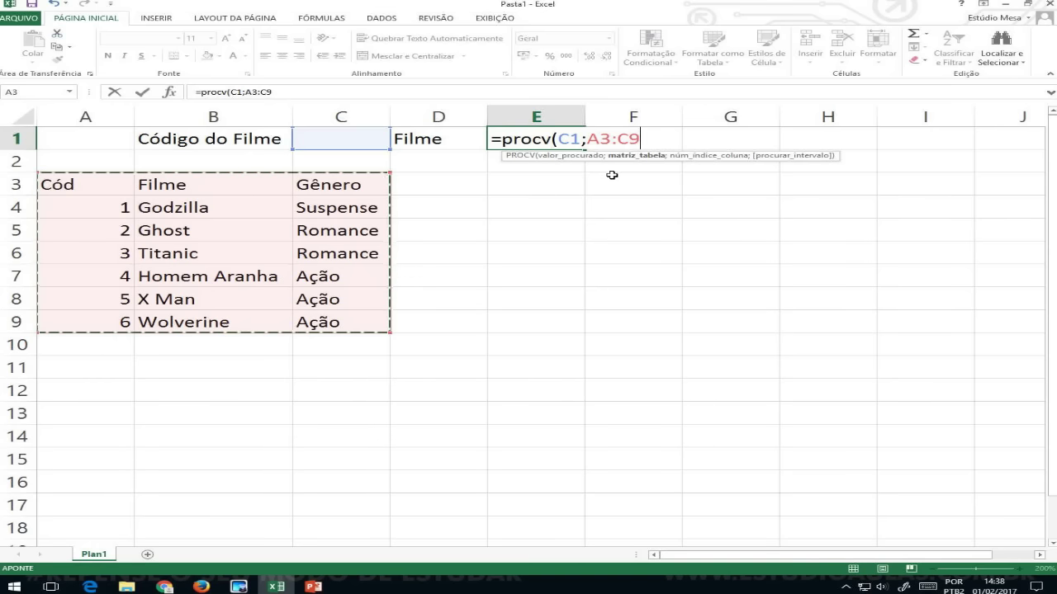
pyautogui.write(';2')
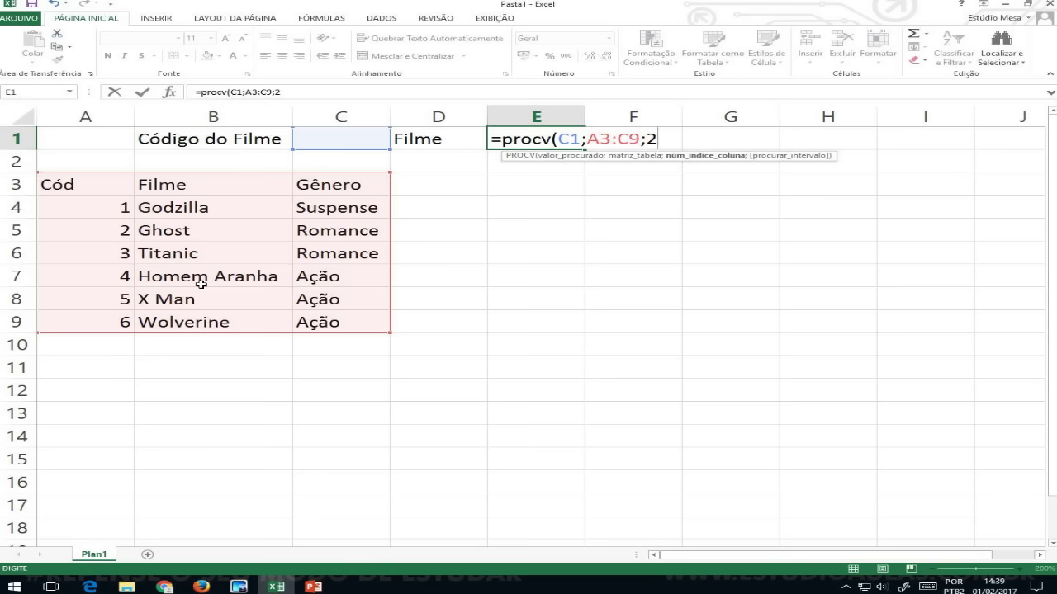
pyautogui.write(';')
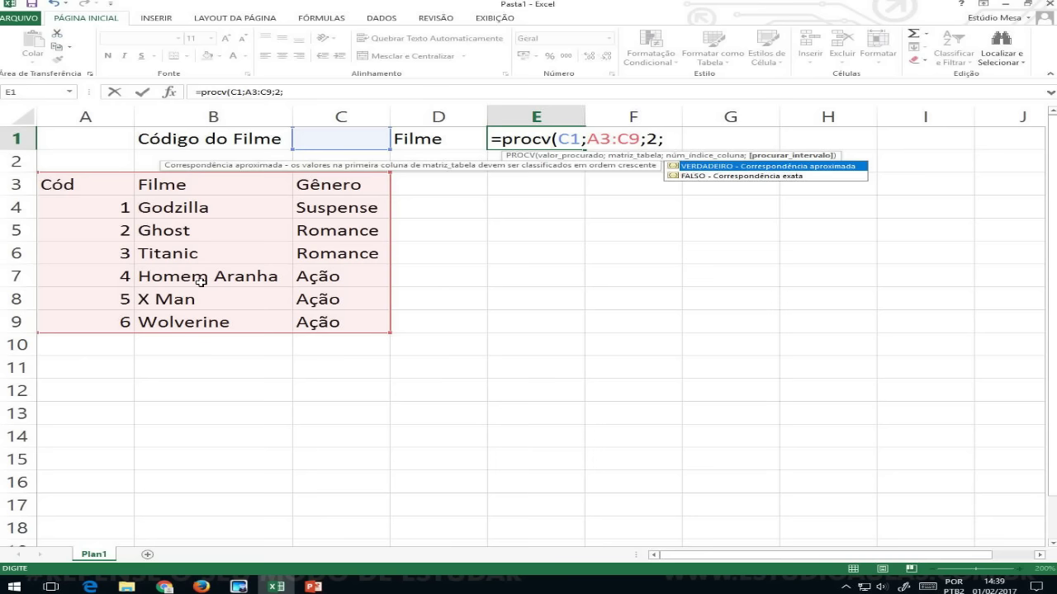
pyautogui.press('BackSpace')
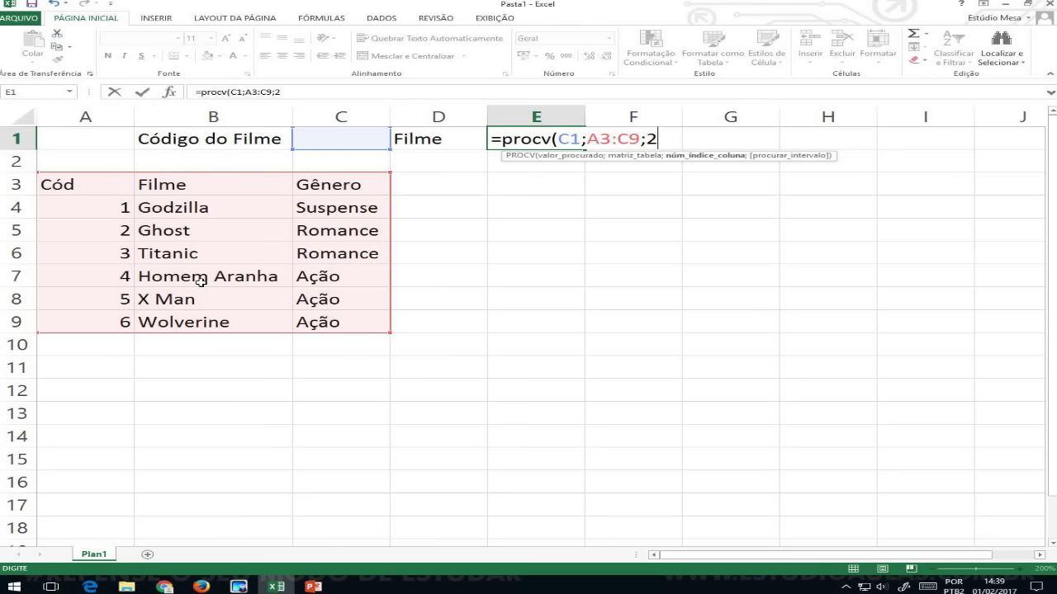
pyautogui.write(')')
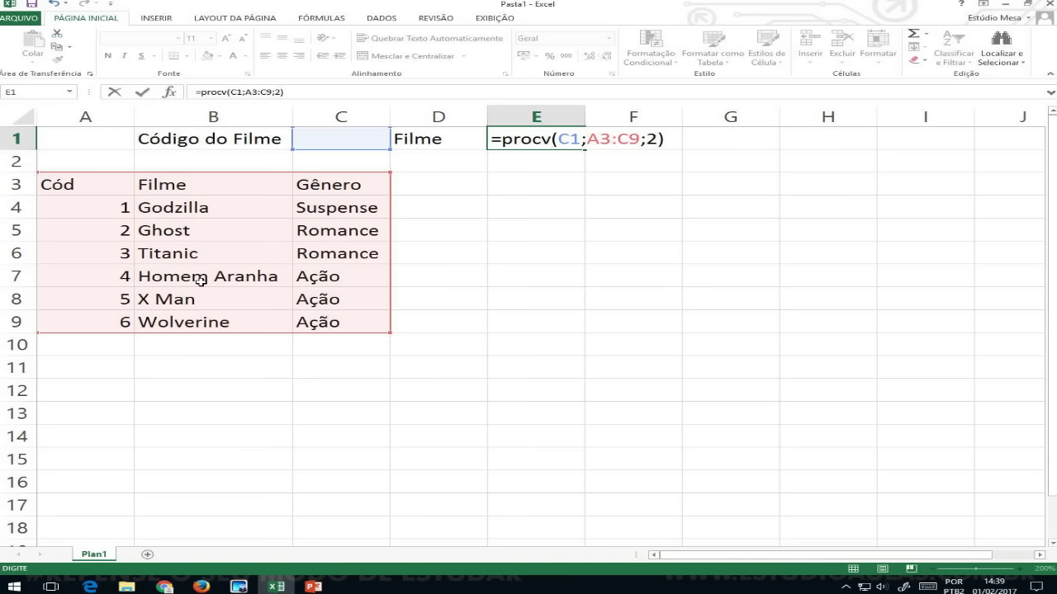
pyautogui.press('Return')
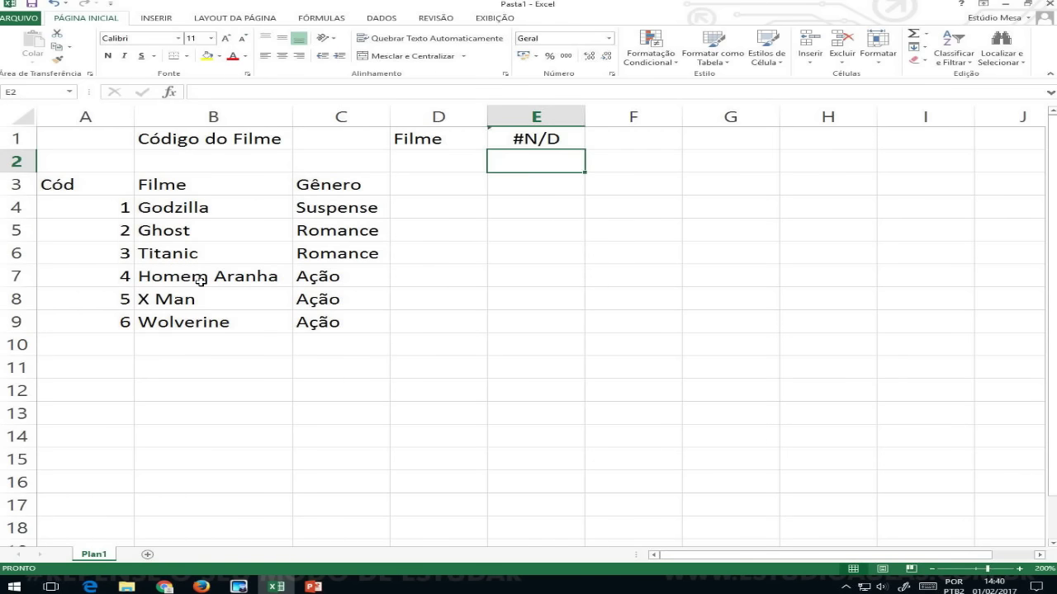
# Step: Enter film code 4 in cell C1 to test the lookup
pyautogui.press('Up')
pyautogui.press('Left')
pyautogui.press('Left')
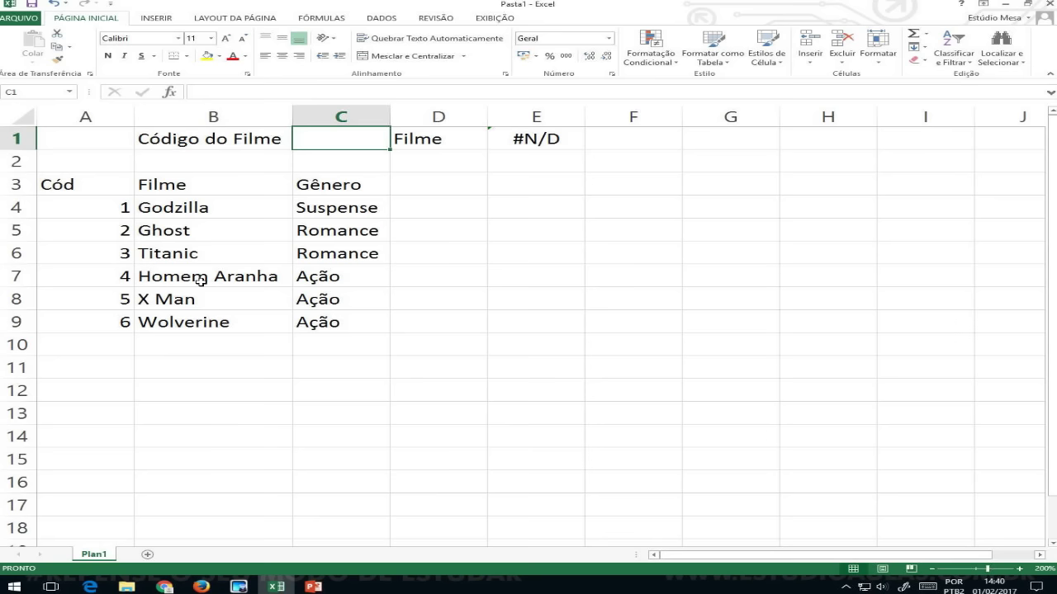
pyautogui.write('4')
pyautogui.press('Return')
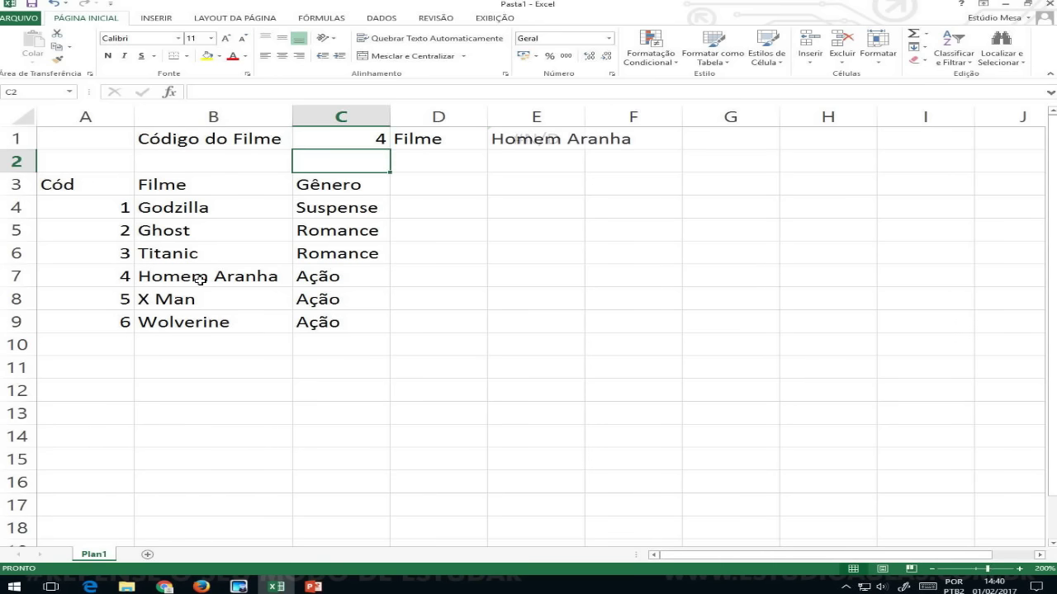
# Step: Set the film code in C1 to 2 and leave C2 empty
pyautogui.press('Up')
pyautogui.write('2')
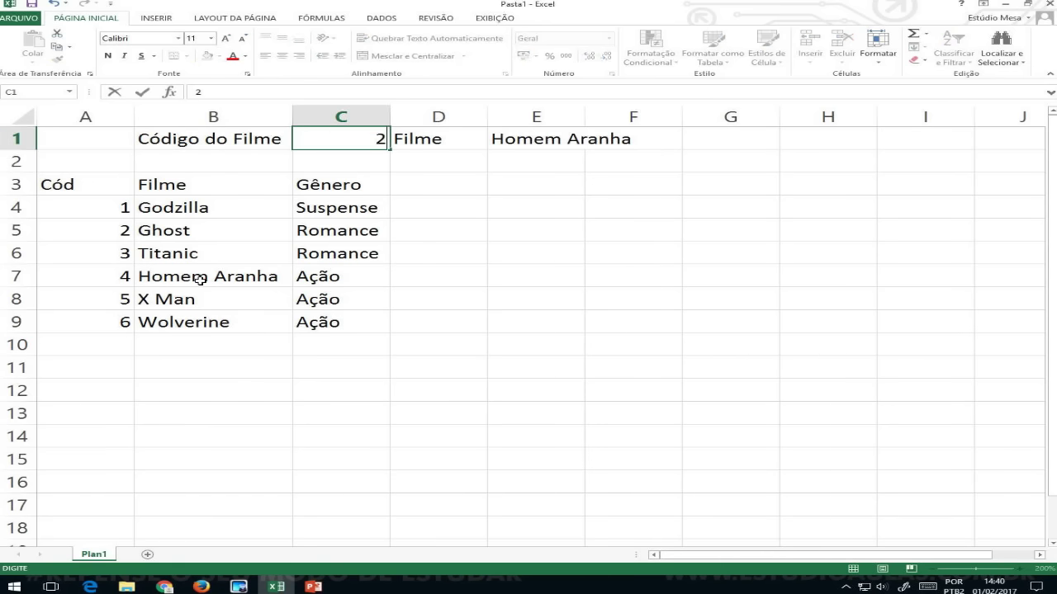
pyautogui.press('Return')
pyautogui.write('1')
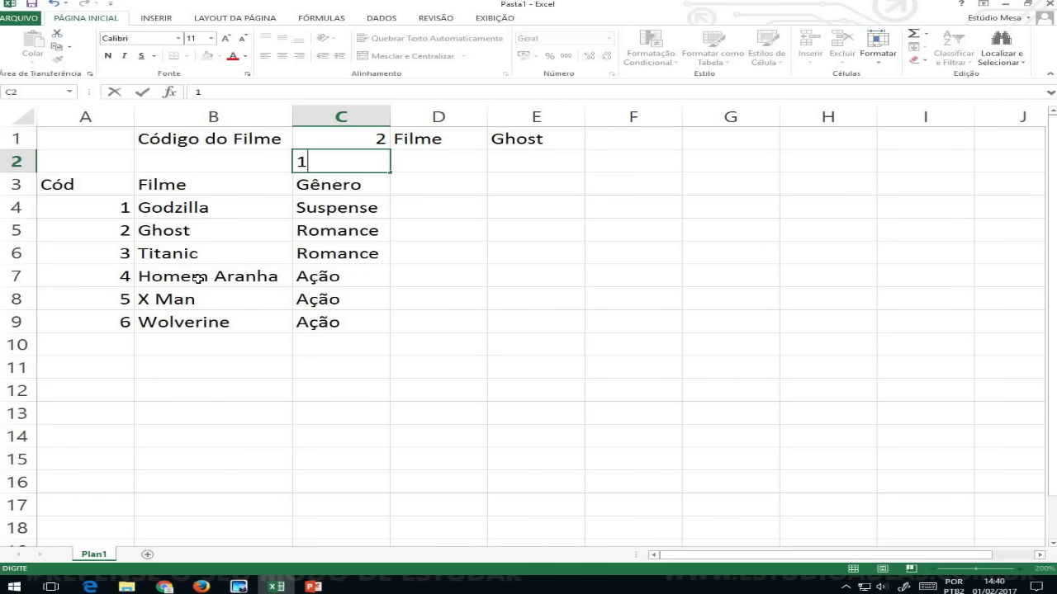
pyautogui.press('BackSpace')
# Step: Set the film code in cell C1 to 6 to test the lookup on Wolverine
pyautogui.press('Up')
pyautogui.write('7')
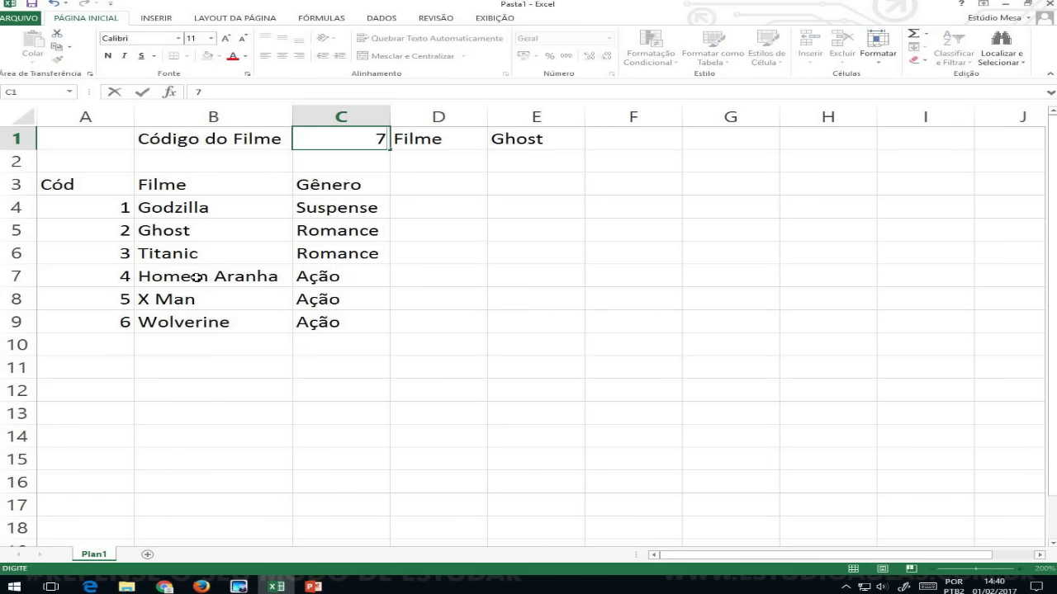
pyautogui.press('BackSpace')
pyautogui.write('6')
pyautogui.press('Return')
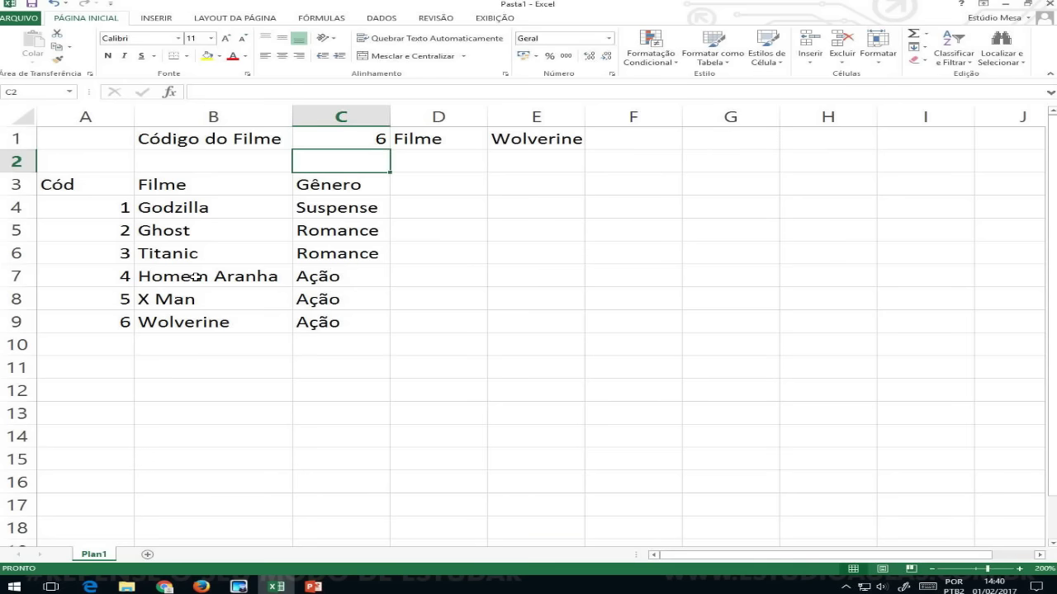
# Step: Set the film code in cell C1 to 5 to look up X Man
pyautogui.press('Up')
pyautogui.write('5')
pyautogui.press('Return')
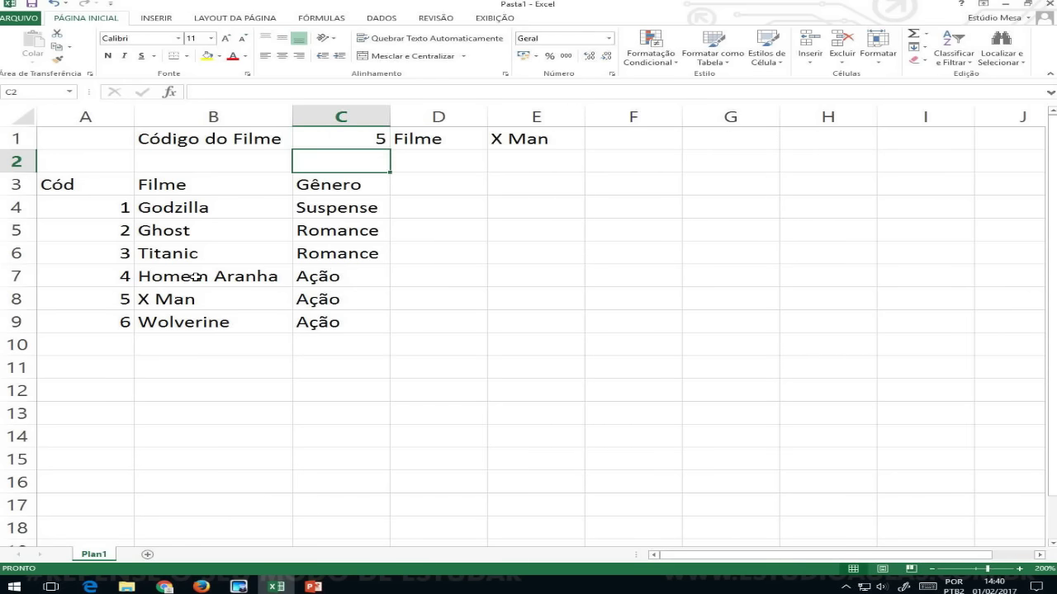
pyautogui.press('Up')
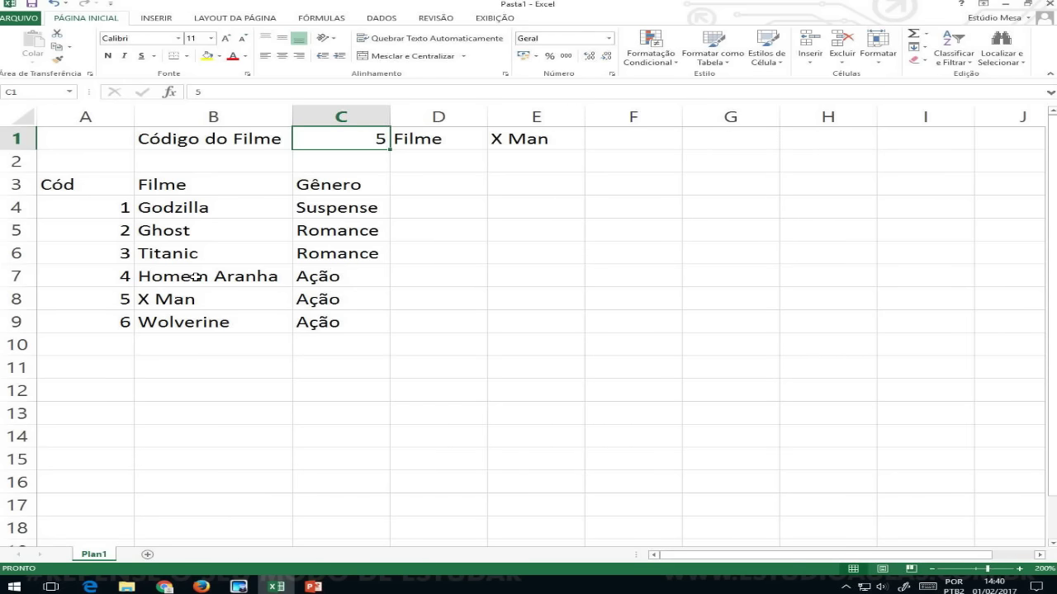
# Step: Set the column index of the PROCV formula in E1 to 3 so it looks up the genre
pyautogui.doubleClick(569, 138)
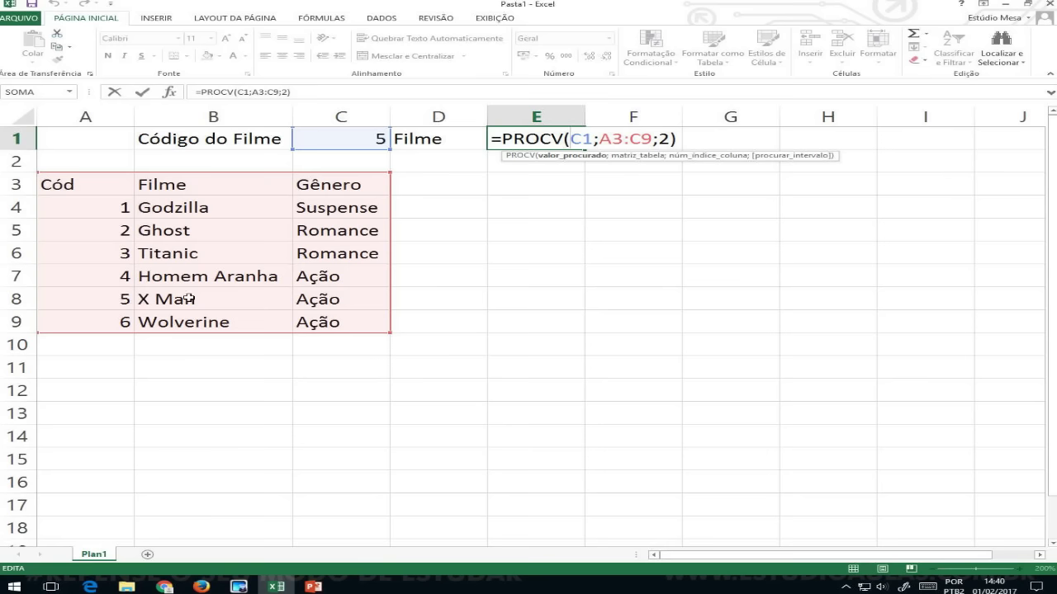
pyautogui.doubleClick(662, 142)
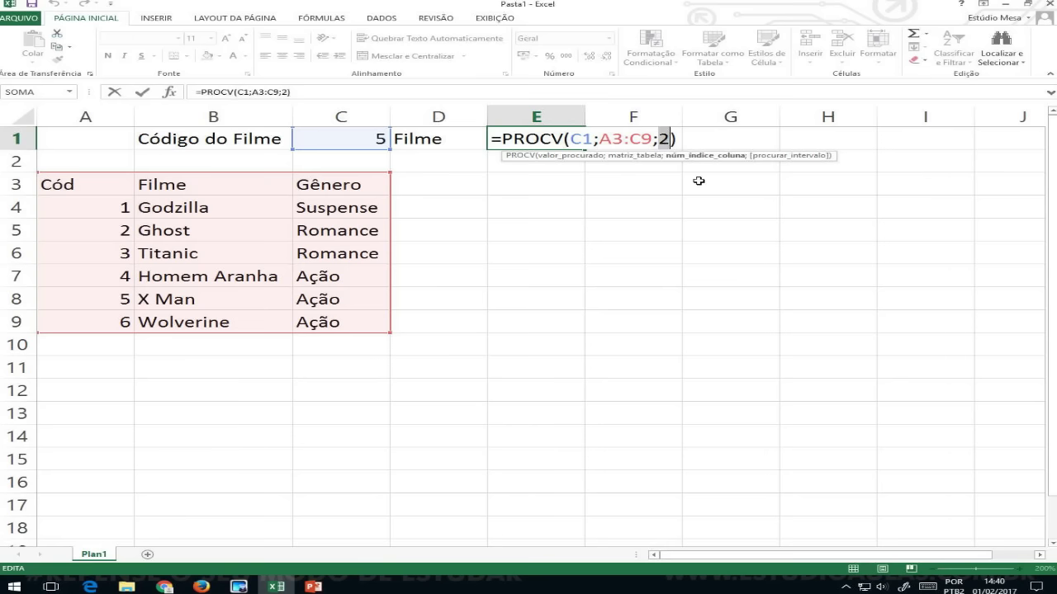
pyautogui.write('3')
pyautogui.press('Return')
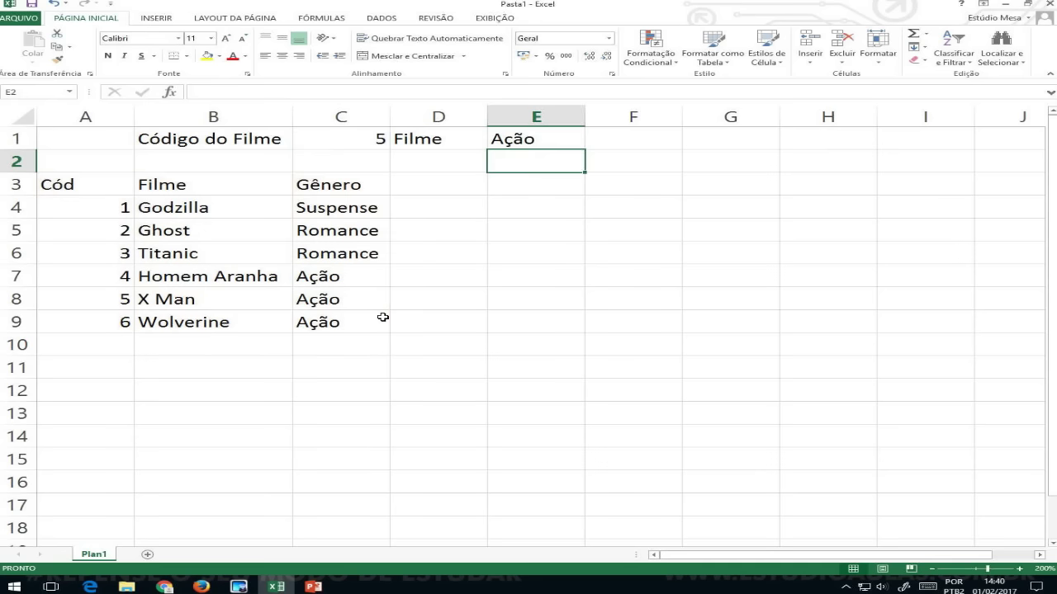
pyautogui.doubleClick(552, 142)
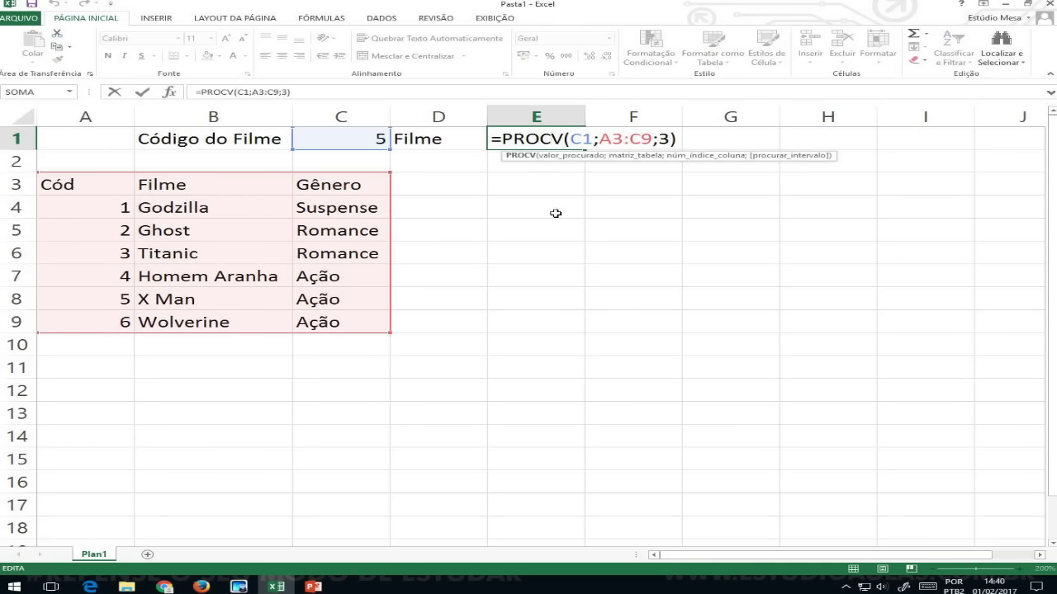
pyautogui.press('Escape')
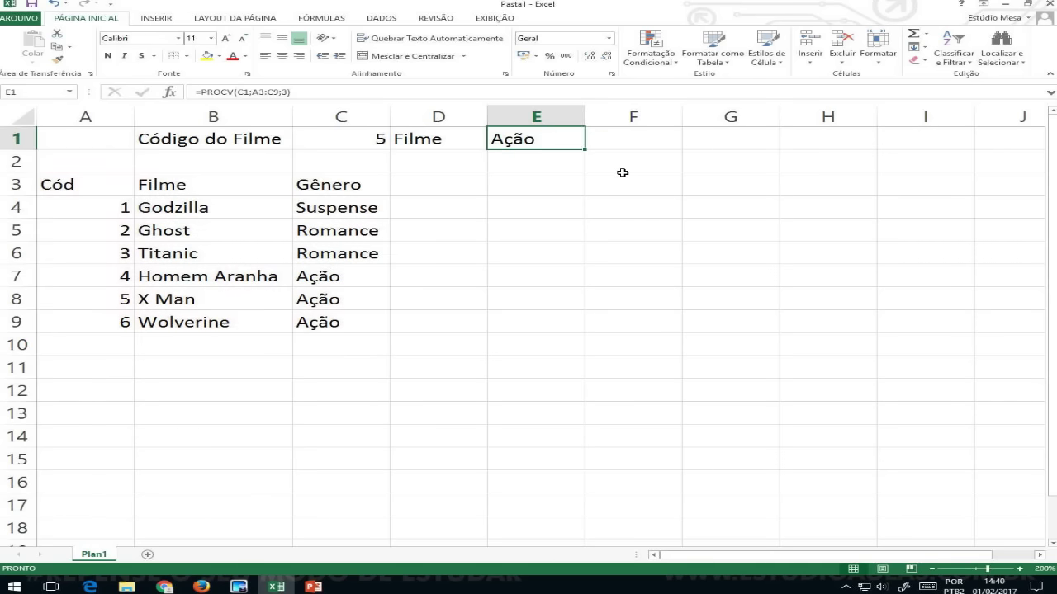
# Step: Switch to the blank white drawing screen and sketch a red spreadsheet grid with two columns and four rows plus header areas
pyautogui.hotkey('alt', 'Tab')
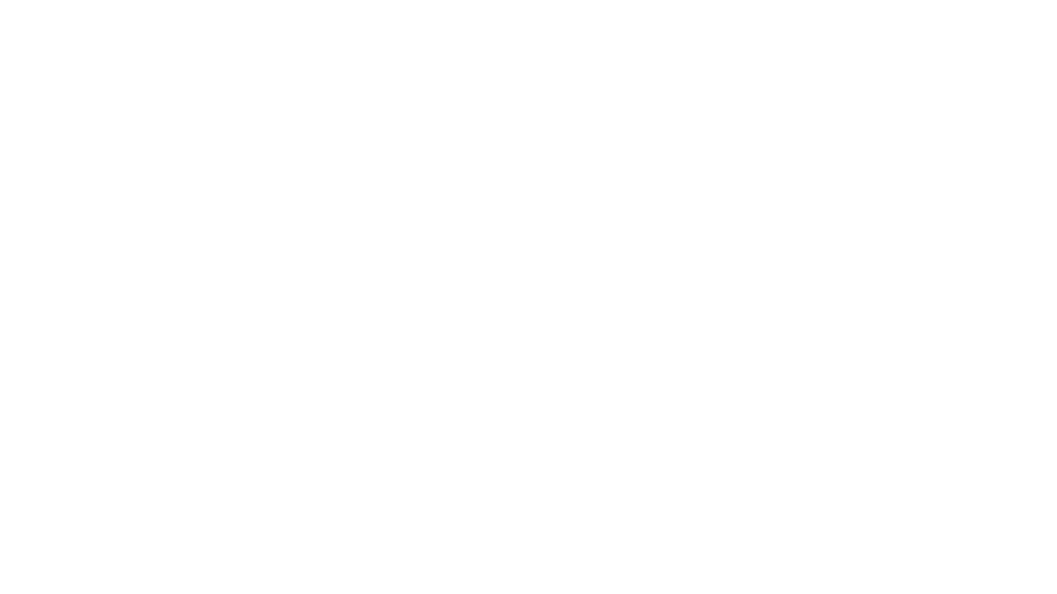
pyautogui.moveTo(48, 63); pyautogui.dragTo(390, 52)
pyautogui.moveTo(57, 95); pyautogui.dragTo(372, 82)
pyautogui.moveTo(66, 131); pyautogui.dragTo(385, 115)
pyautogui.moveTo(75, 165)
pyautogui.mouseDown()
pyautogui.moveTo(248, 147)
pyautogui.moveTo(385, 152)
pyautogui.mouseUp()
pyautogui.moveTo(96, 21); pyautogui.dragTo(106, 211)
pyautogui.moveTo(224, 11); pyautogui.dragTo(244, 202)
# Step: Handwrite column labels A and B and row labels 1 to 4 on the sketched grid
pyautogui.moveTo(150, 43); pyautogui.dragTo(180, 33)
pyautogui.moveTo(269, 19); pyautogui.dragTo(264, 37)
pyautogui.moveTo(77, 69); pyautogui.dragTo(88, 82)
pyautogui.moveTo(75, 104); pyautogui.dragTo(88, 119)
pyautogui.moveTo(76, 137); pyautogui.dragTo(89, 188)
pyautogui.moveTo(86, 176); pyautogui.dragTo(87, 201)
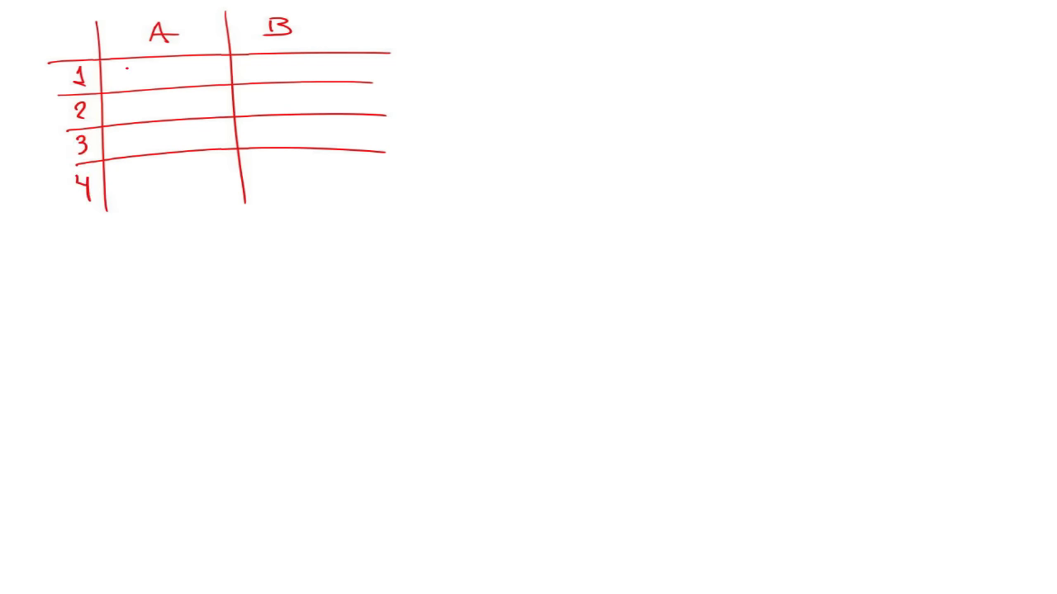